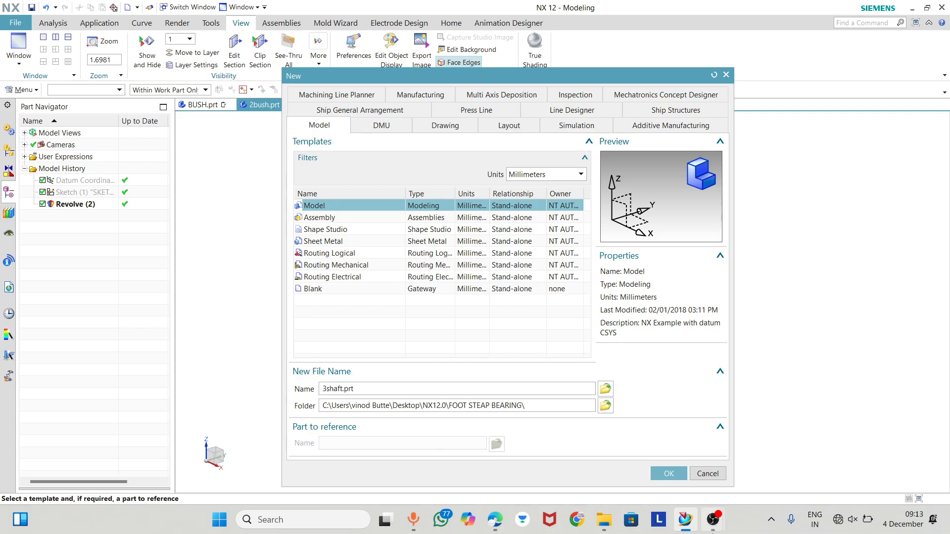
Create a new millimetre Model part named 3shaft.prt and switch its graphics background to white.
click(669, 474)
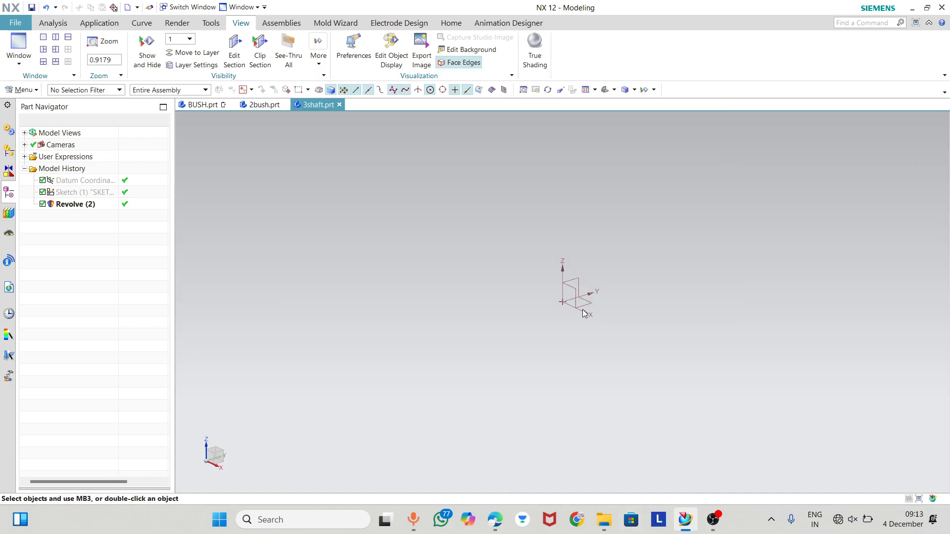
right_click(525, 171)
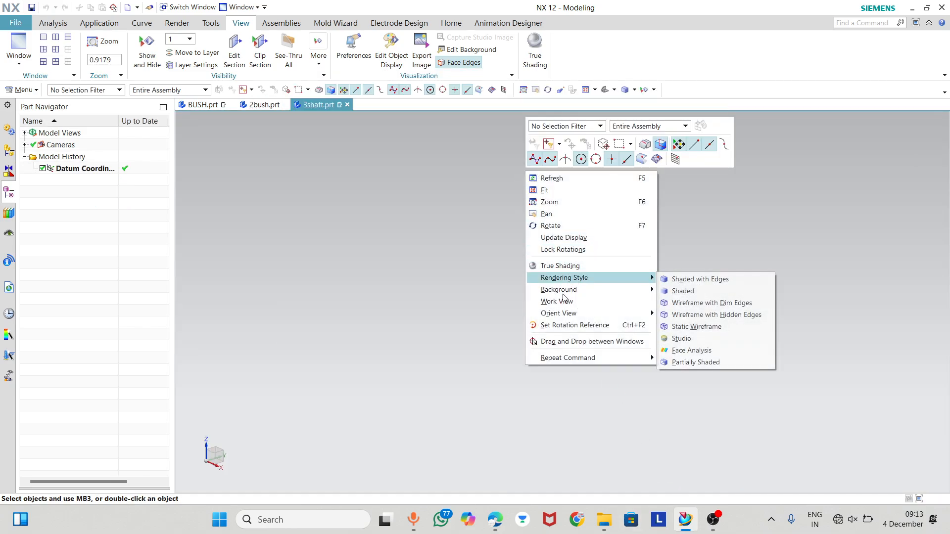
click(677, 290)
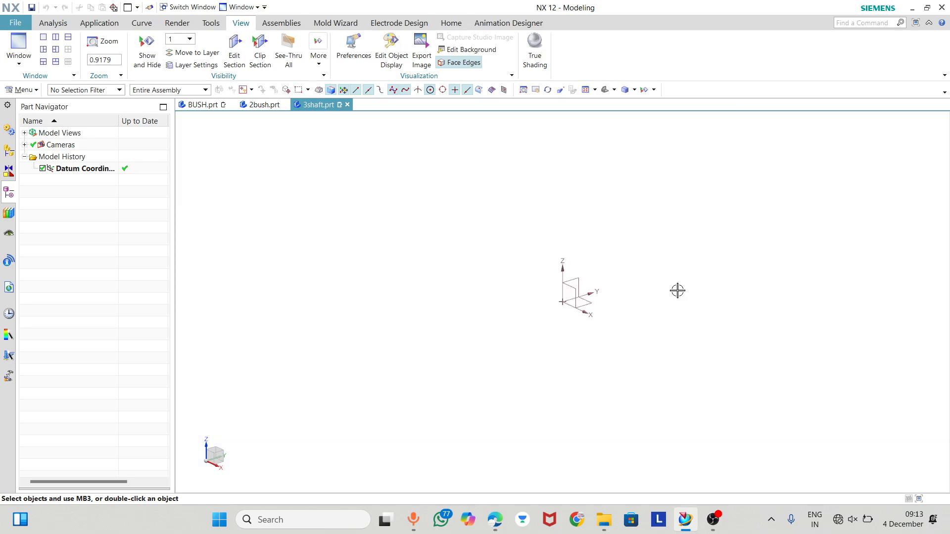
Start an on-plane sketch on the datum coordinate system's vertical YZ plane.
click(451, 23)
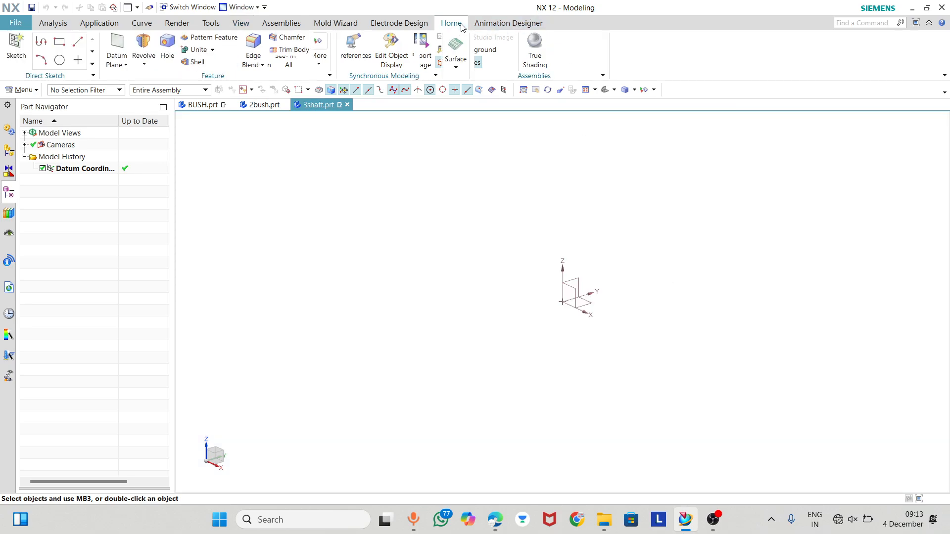
click(18, 48)
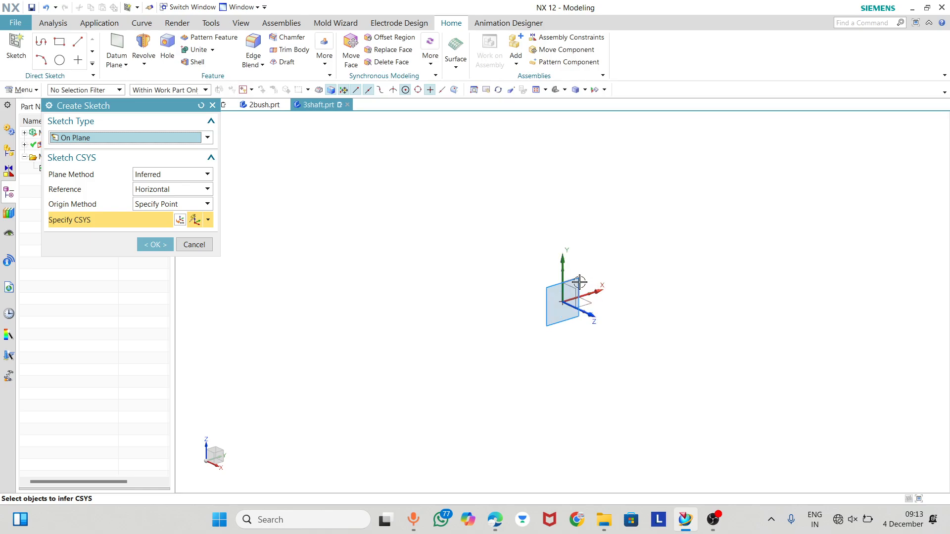
click(159, 245)
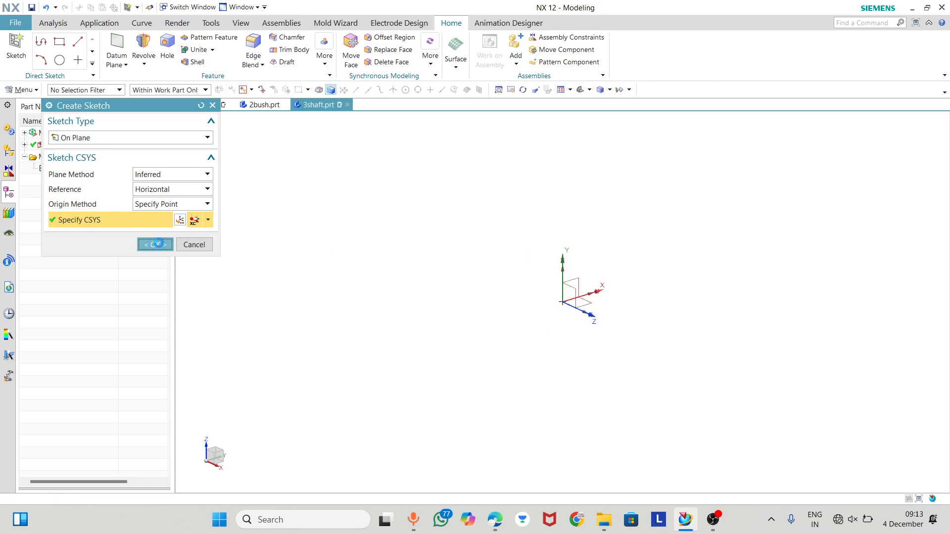
Switch to ASSIGNMENT 9.pdf in Edge, examine the shaft drawing's diameters and length, and return to NX.
click(491, 518)
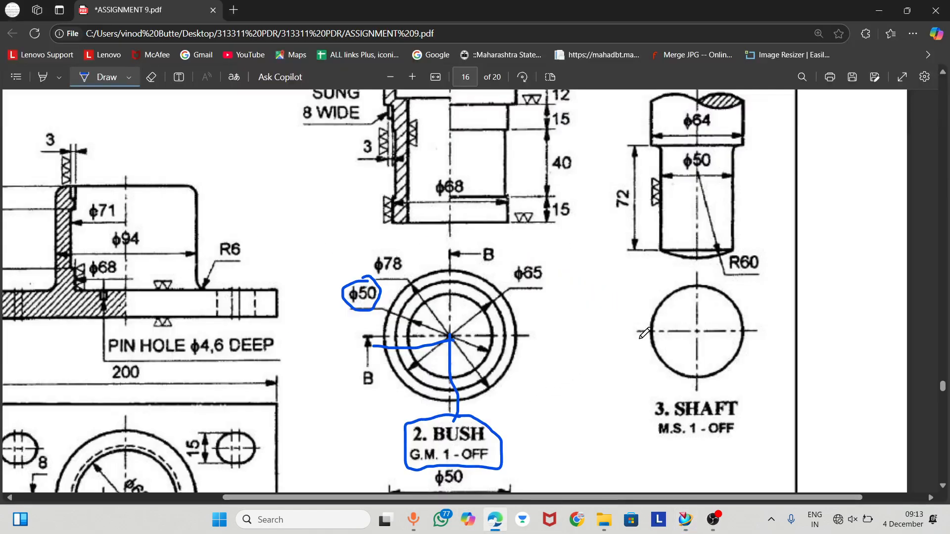
scroll(646, 330, up, 3)
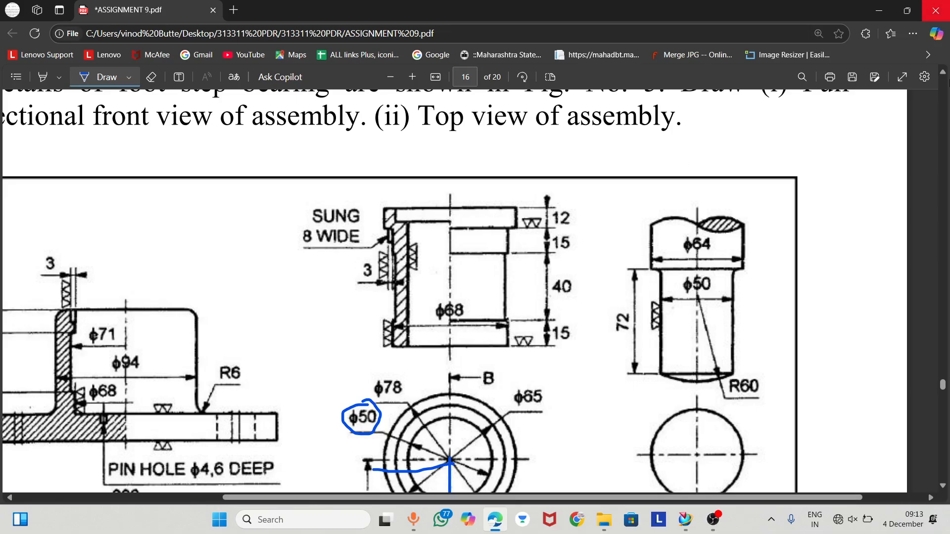
ctrl+scroll(804, 331, up, 2)
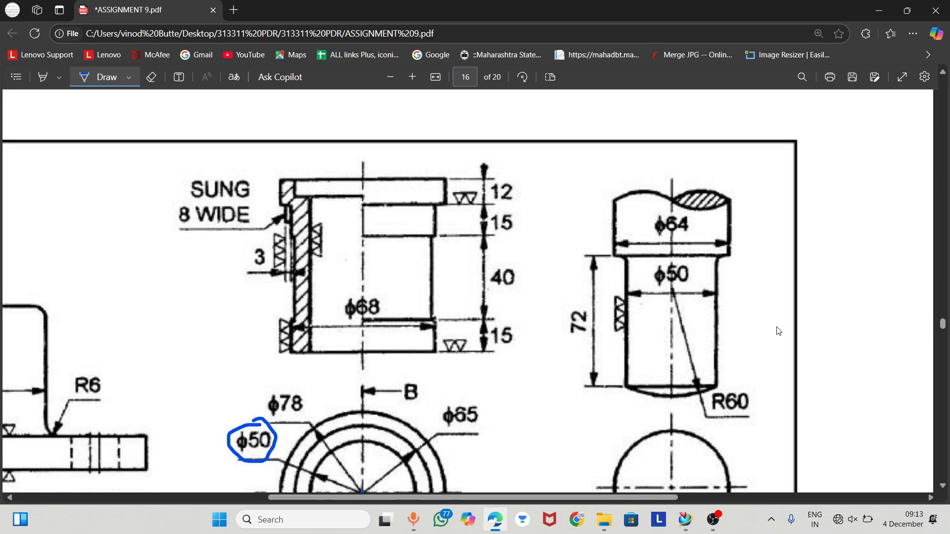
ctrl+scroll(780, 329, up, 1)
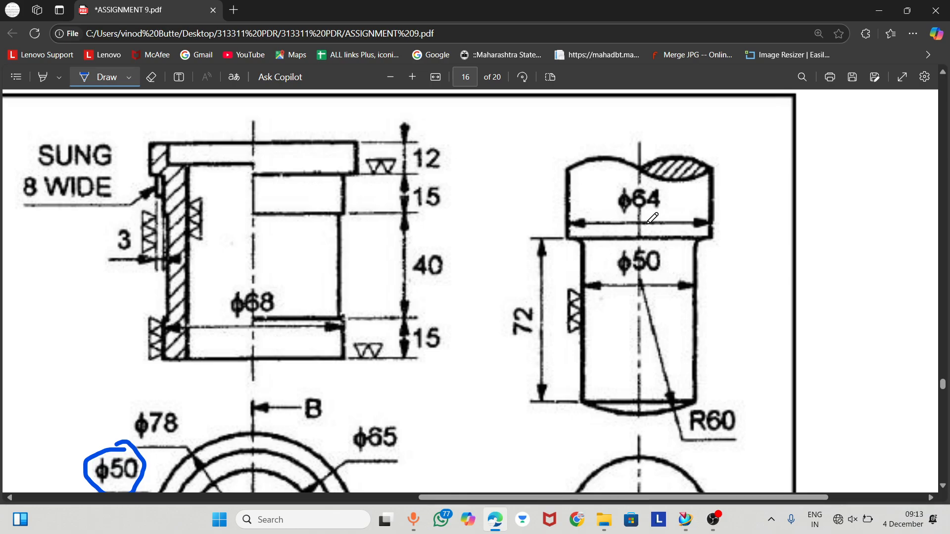
click(685, 520)
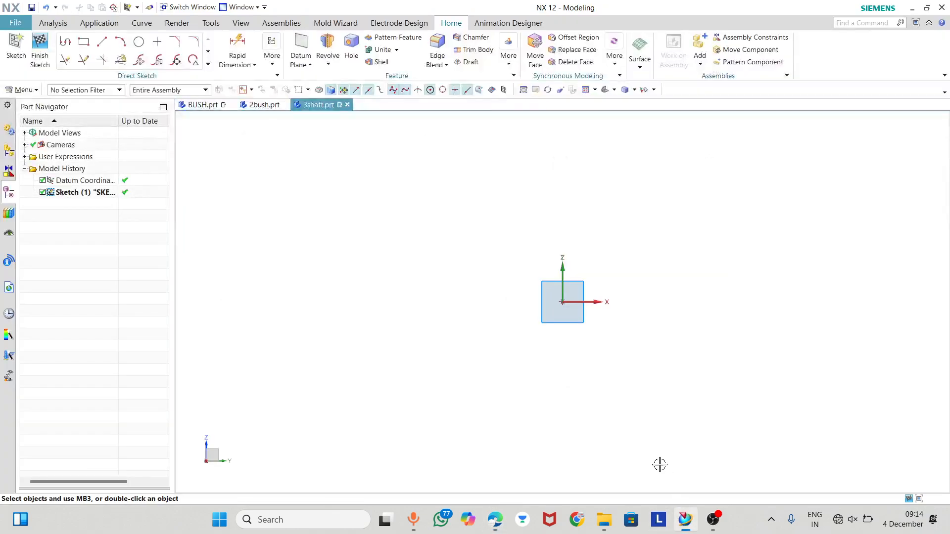
Finish the empty sketch on the YZ plane and delete it from the model history.
click(41, 57)
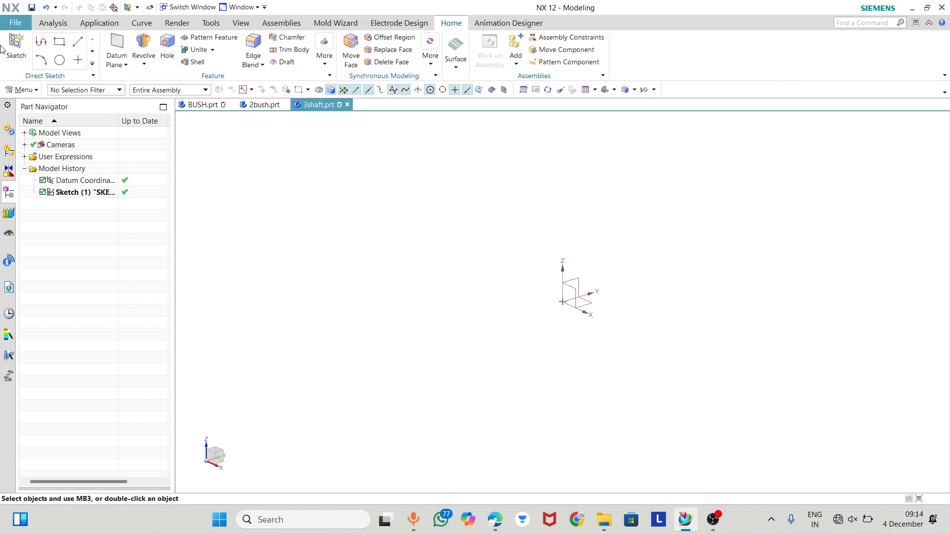
click(70, 192)
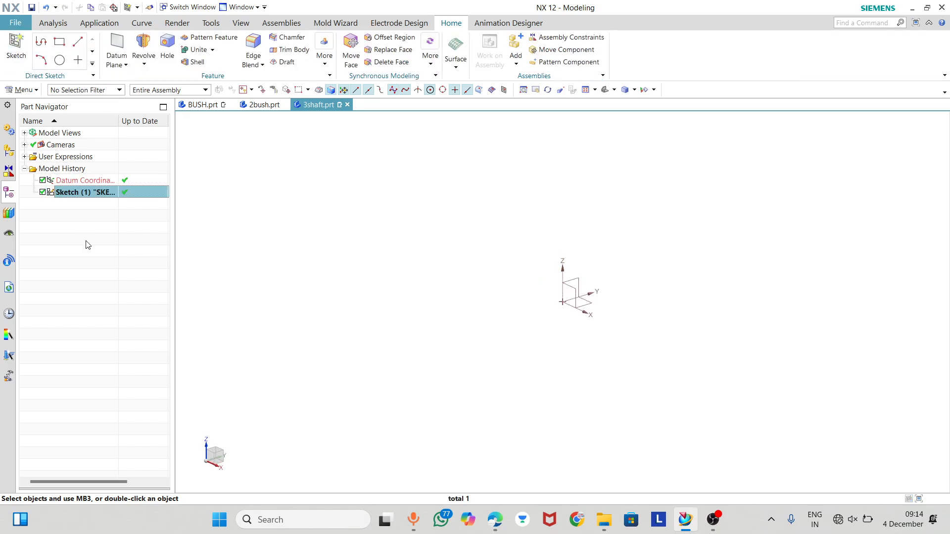
right_click(114, 193)
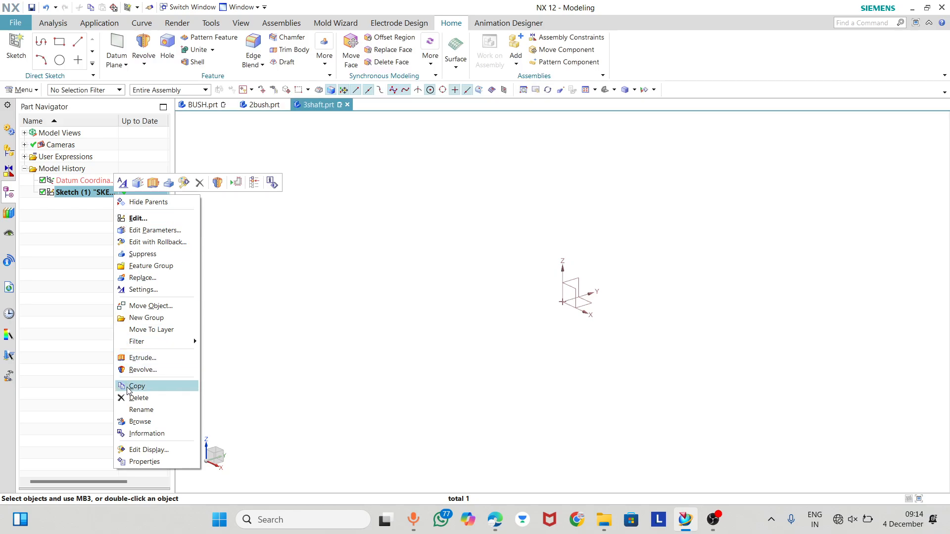
click(133, 399)
Start a new sketch on the horizontal XY plane and draw a 50 mm diameter circle centred on the origin.
click(16, 47)
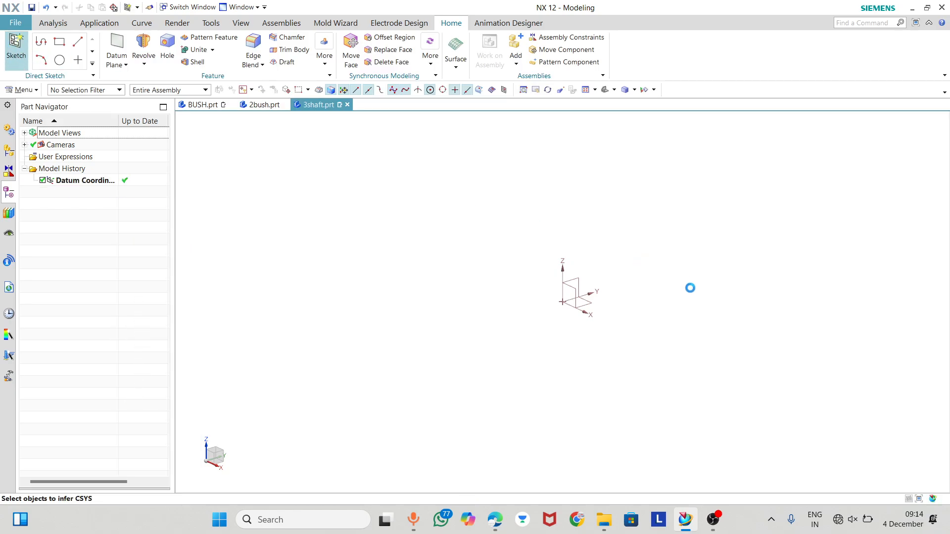
click(155, 245)
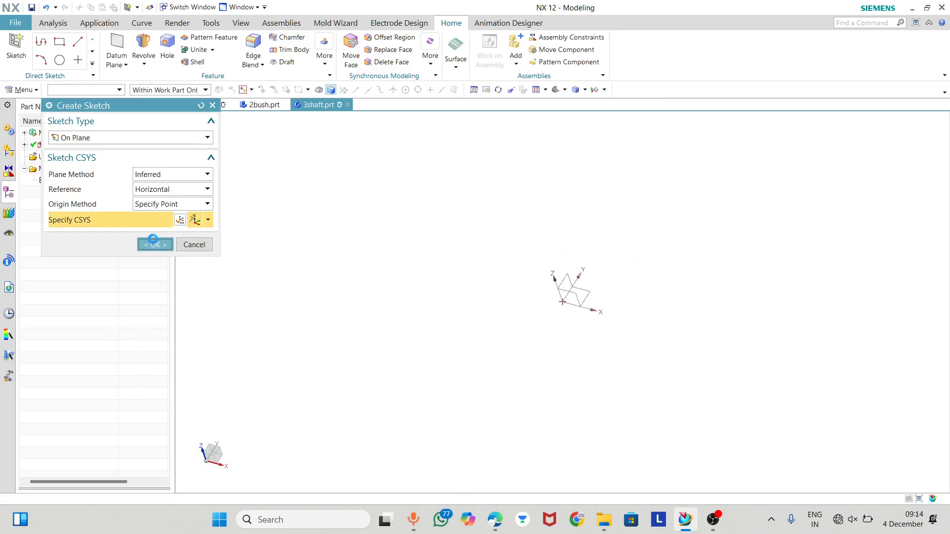
click(139, 41)
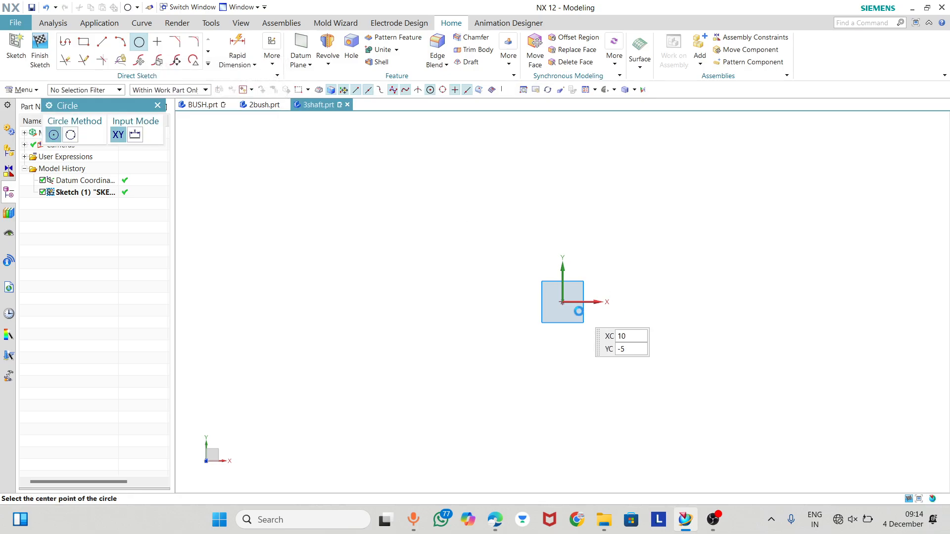
click(563, 303)
text(5)
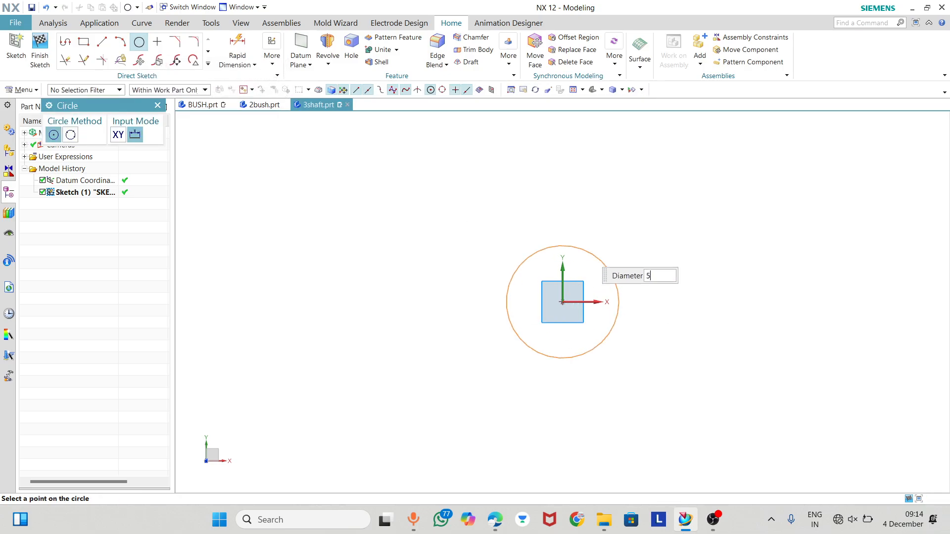
text(0)
key(Return)
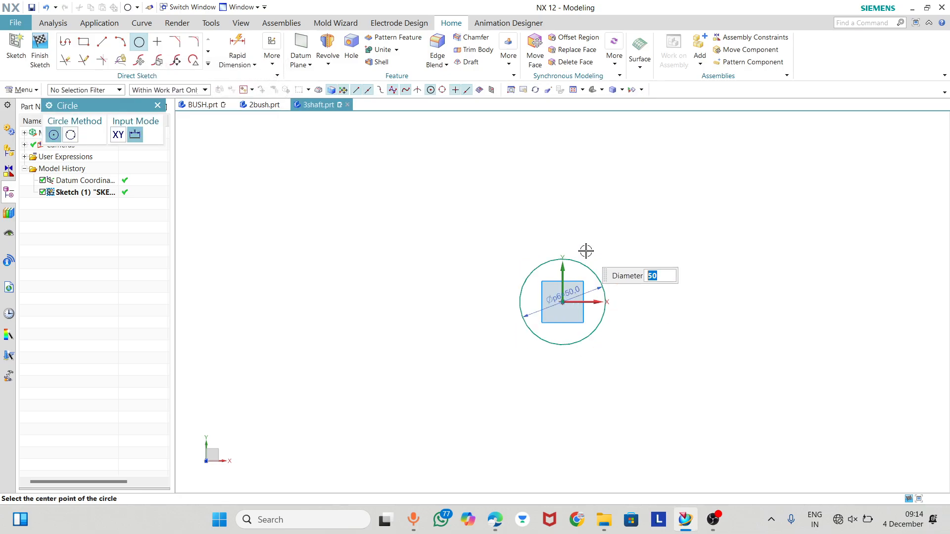
Draw a second circle, 6 mm in diameter, concentric with the 50 mm circle.
click(139, 41)
click(139, 42)
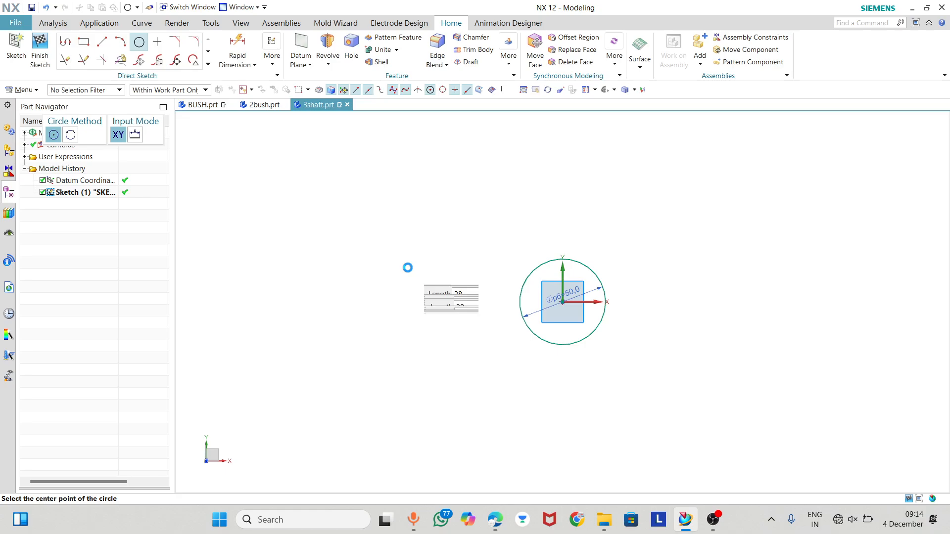
click(562, 301)
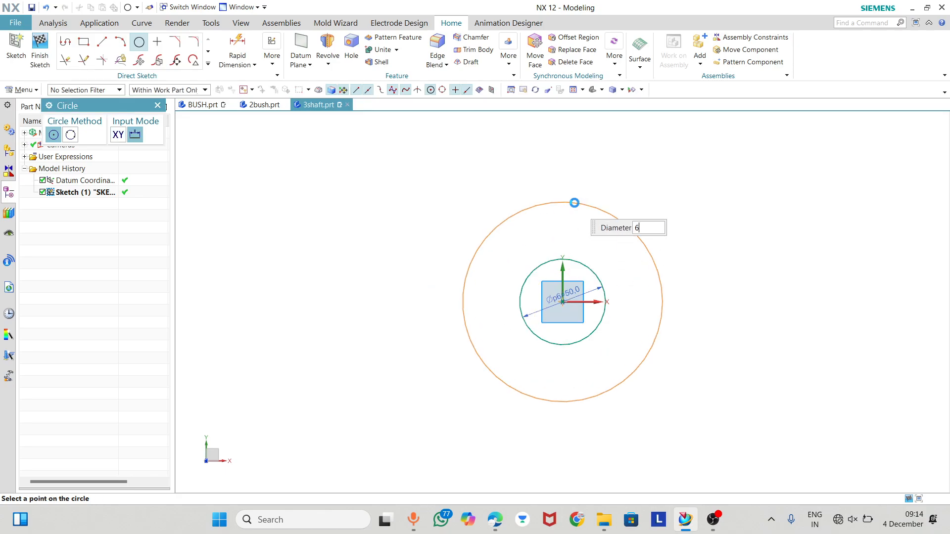
text(6)
key(Return)
key(Escape)
Move the small circle's diameter dimension outside the profile, set it to 64 mm, and finish the sketch.
scroll(572, 239, up, 3)
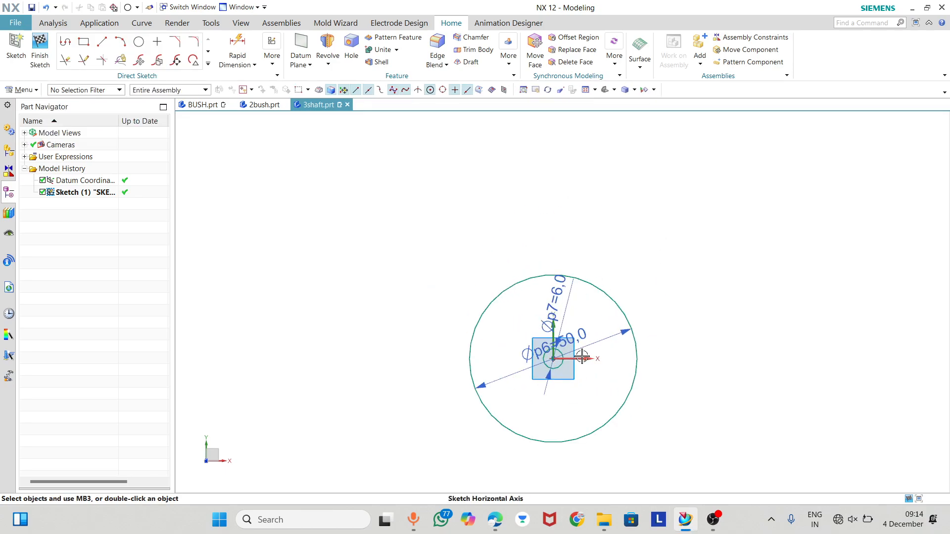
drag(559, 307, 721, 303)
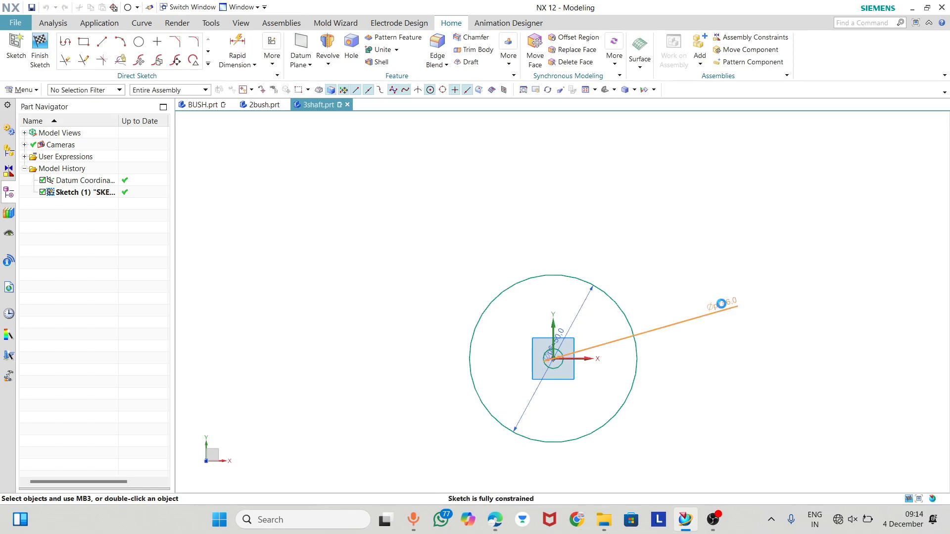
double_click(721, 304)
text(64)
key(Return)
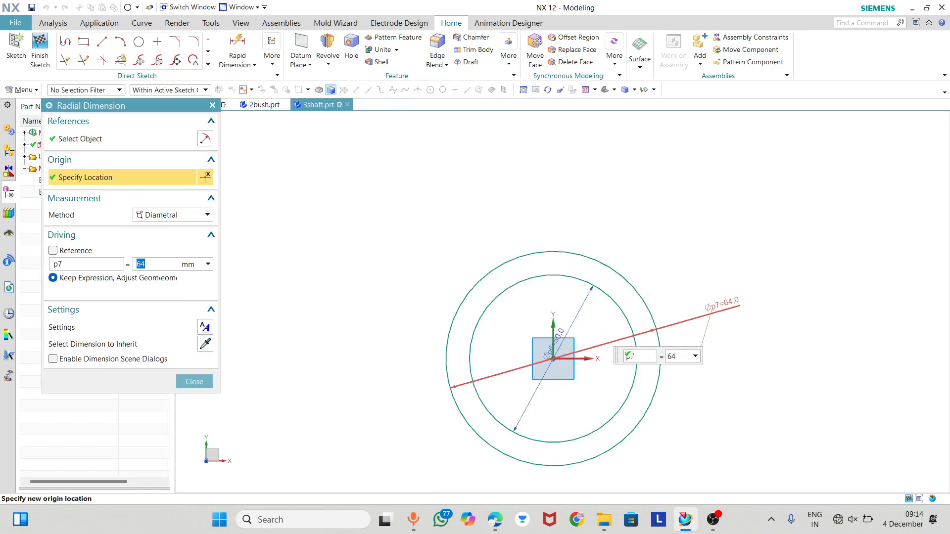
click(194, 381)
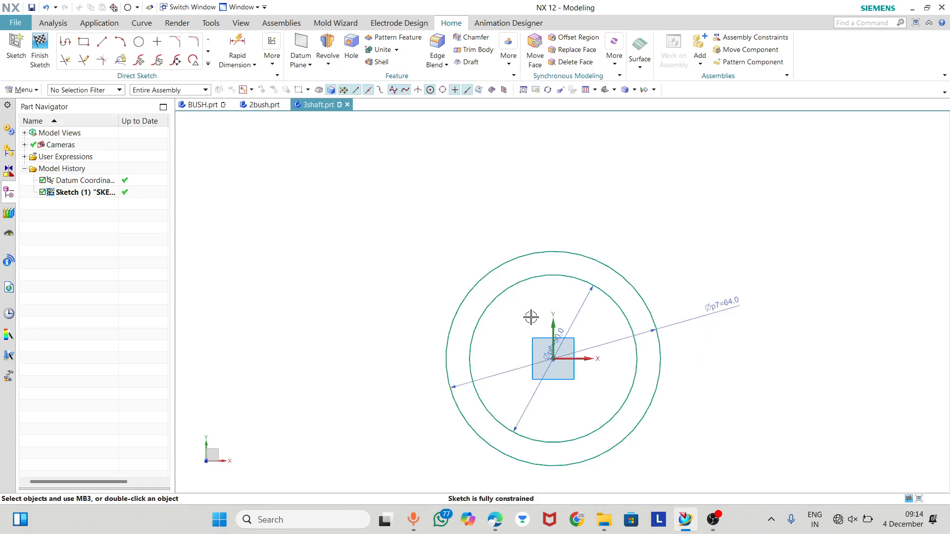
mouse_move(530, 316)
middle_down()
mouse_move(536, 263)
mouse_move(554, 316)
middle_up()
click(33, 43)
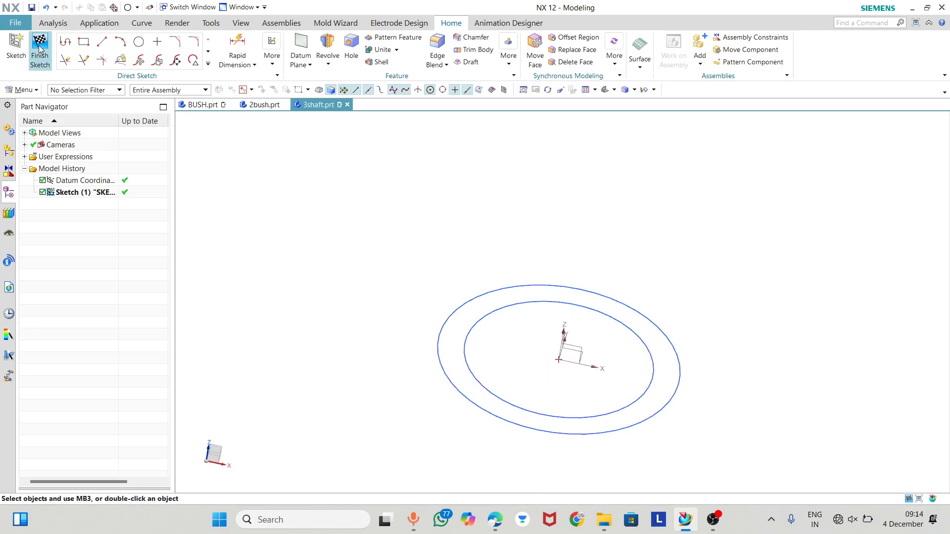
Extrude the 50 mm circle 72 mm upward from the sketch plane, checking the shaft length in the PDF drawing.
click(142, 45)
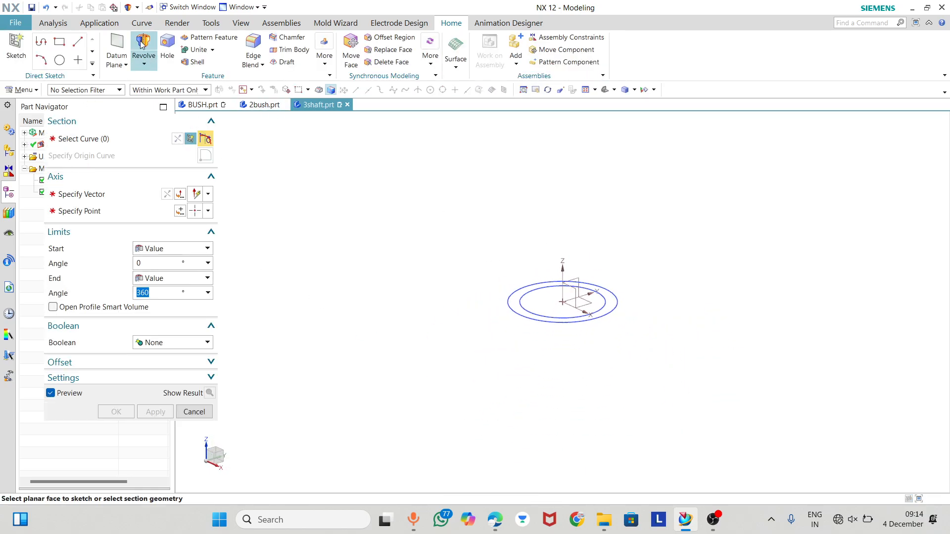
key(Escape)
key(x)
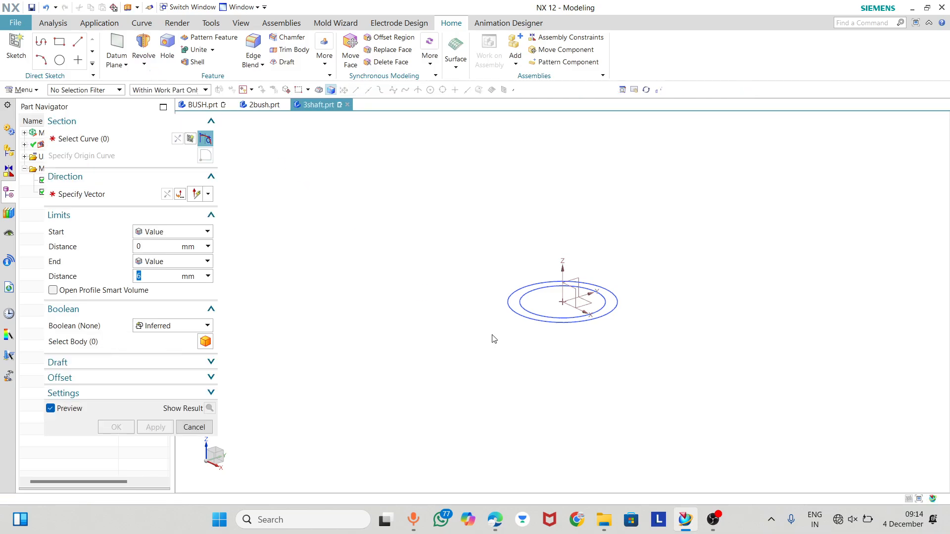
scroll(564, 297, up, 4)
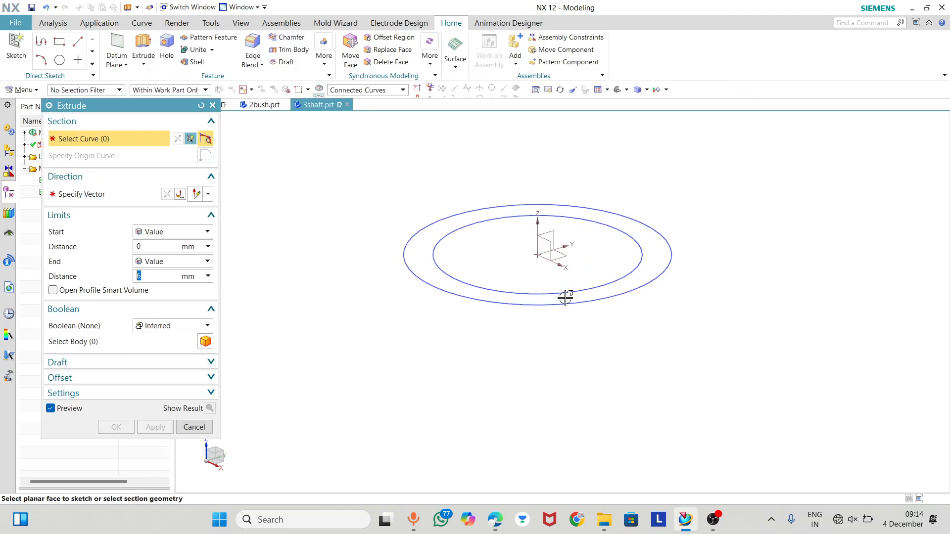
click(460, 282)
scroll(474, 376, down, 1)
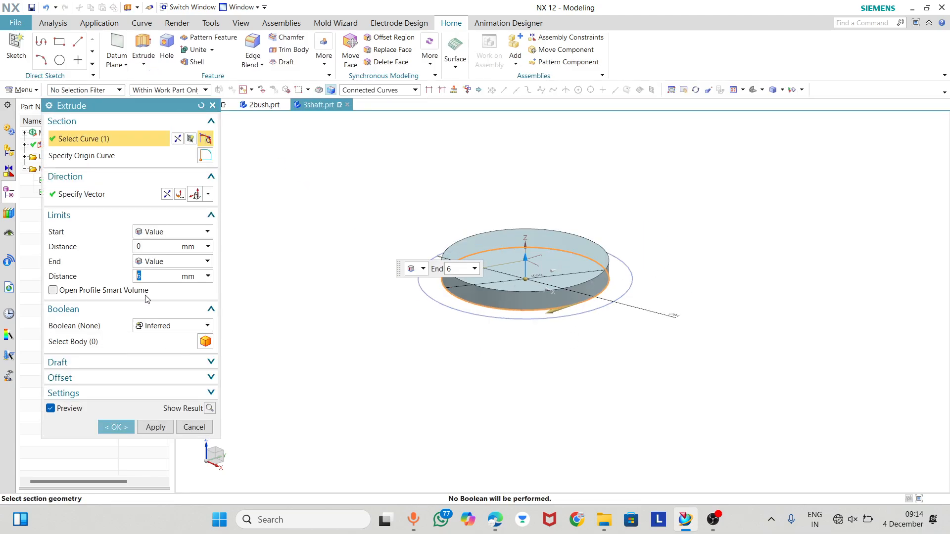
key(alt+Tab)
key(alt+Tab)
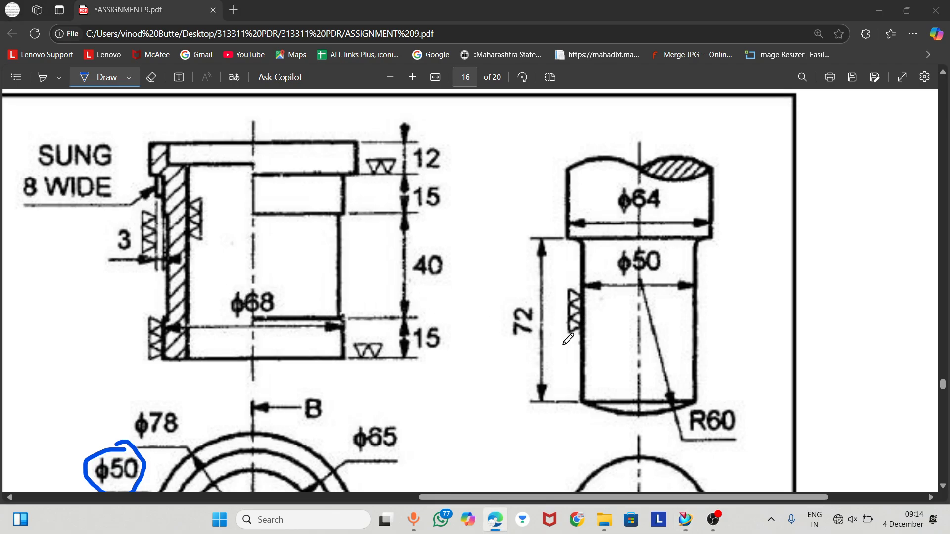
text(72)
key(Return)
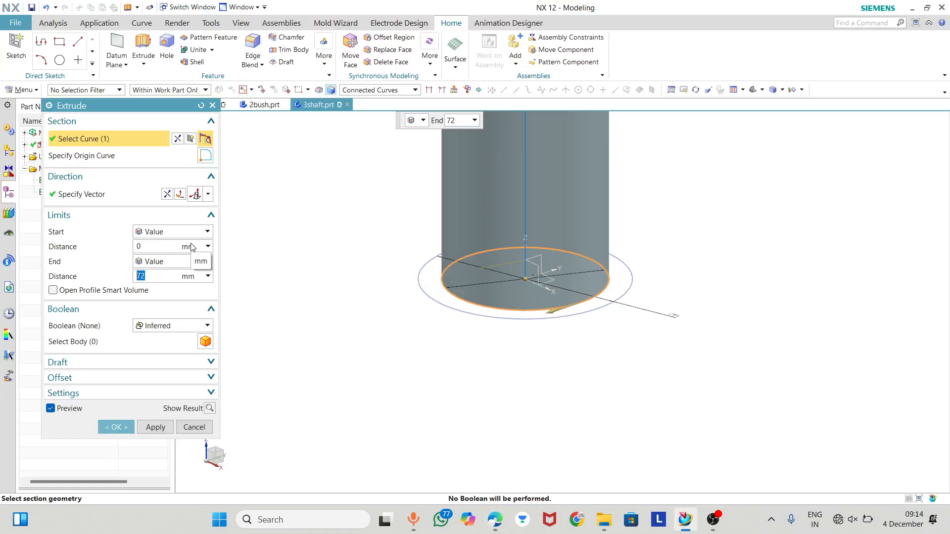
click(156, 428)
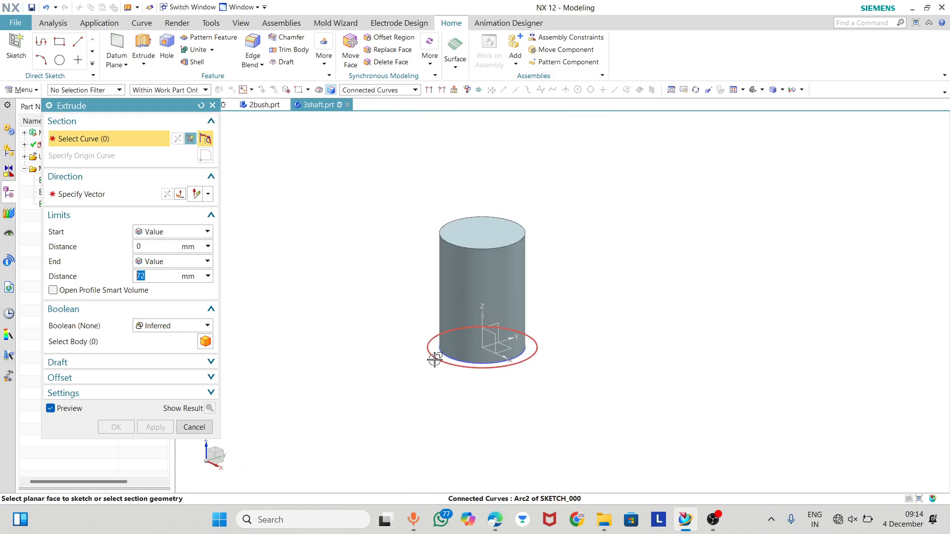
Extrude the 64 mm circle from 72 mm to 72+25 mm and unite it with the 50 mm cylinder, consulting the PDF drawing.
click(435, 361)
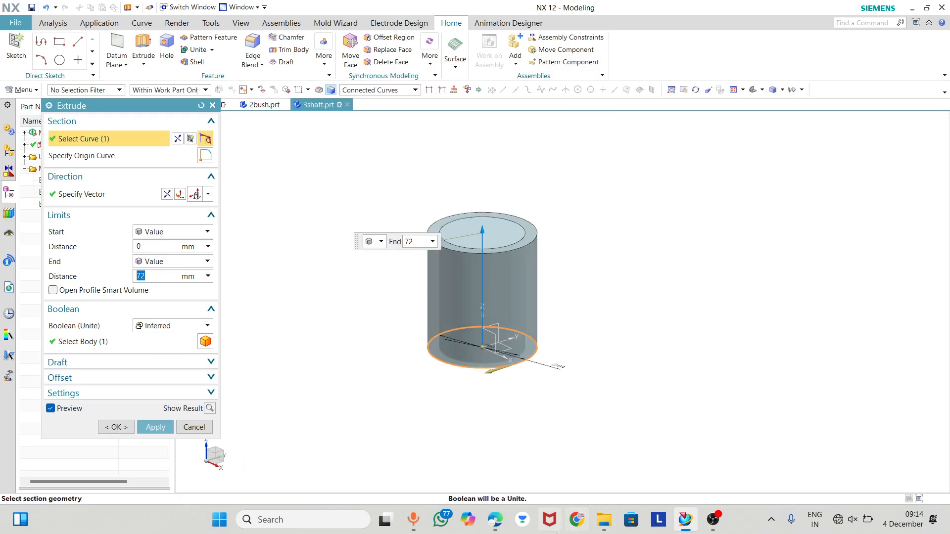
click(495, 520)
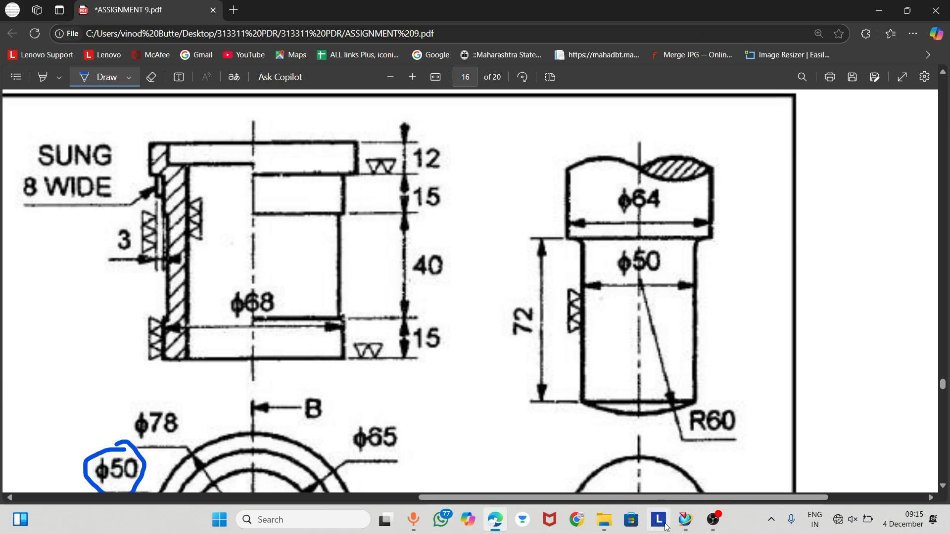
click(685, 519)
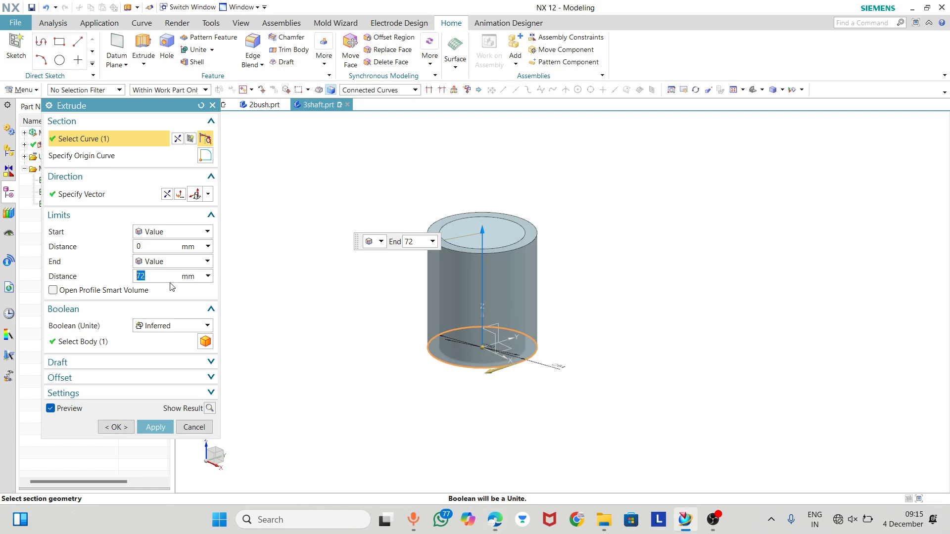
click(139, 247)
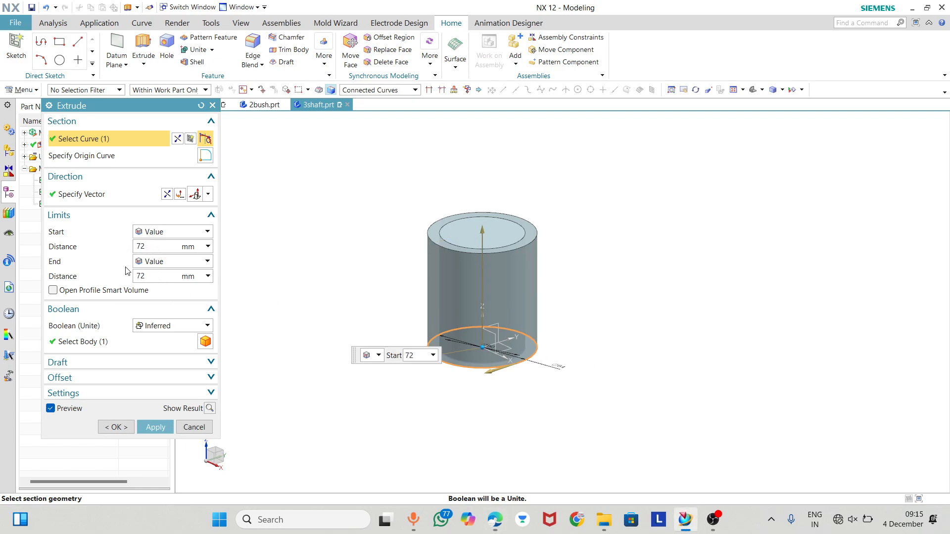
click(156, 277)
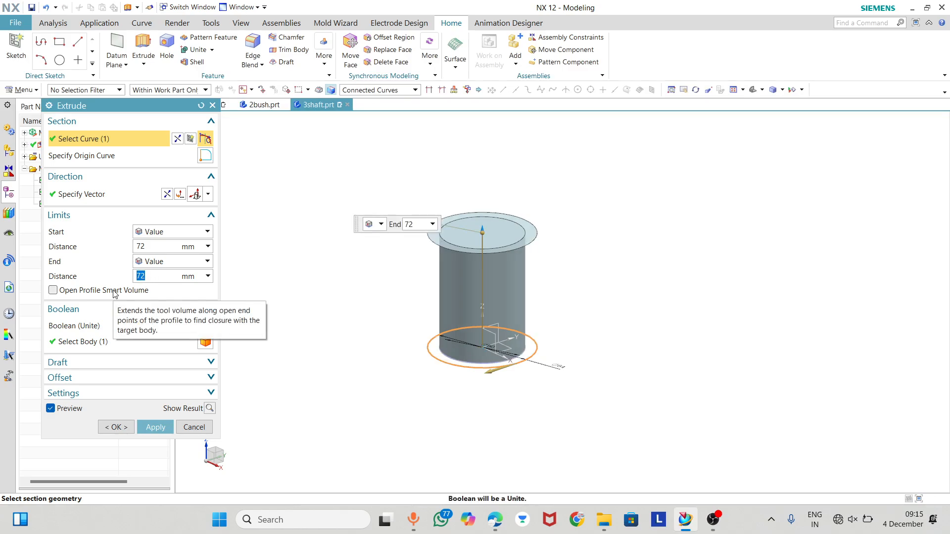
text(72+25)
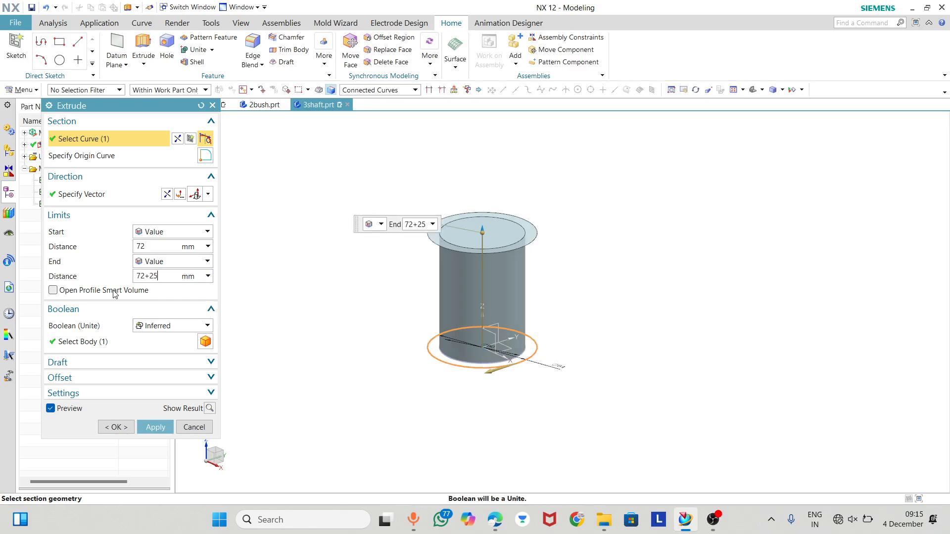
key(Return)
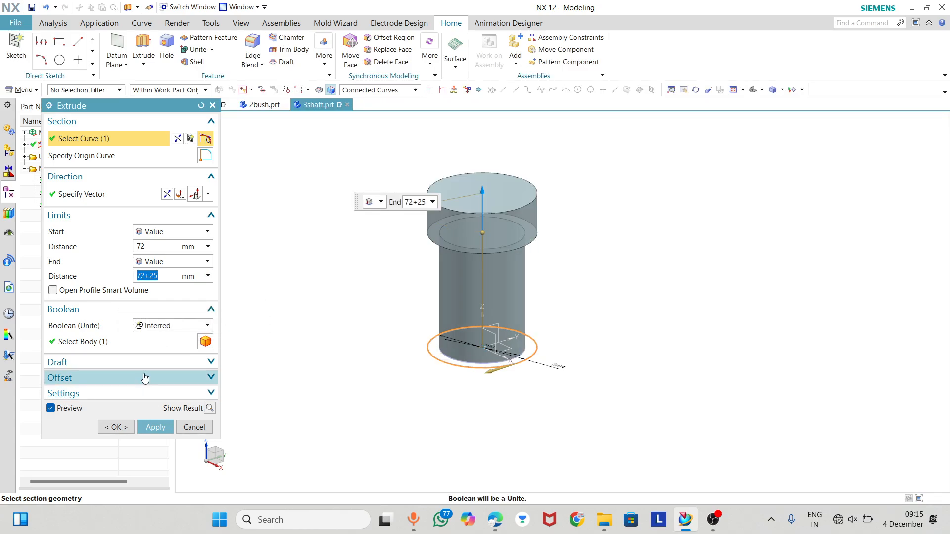
click(152, 326)
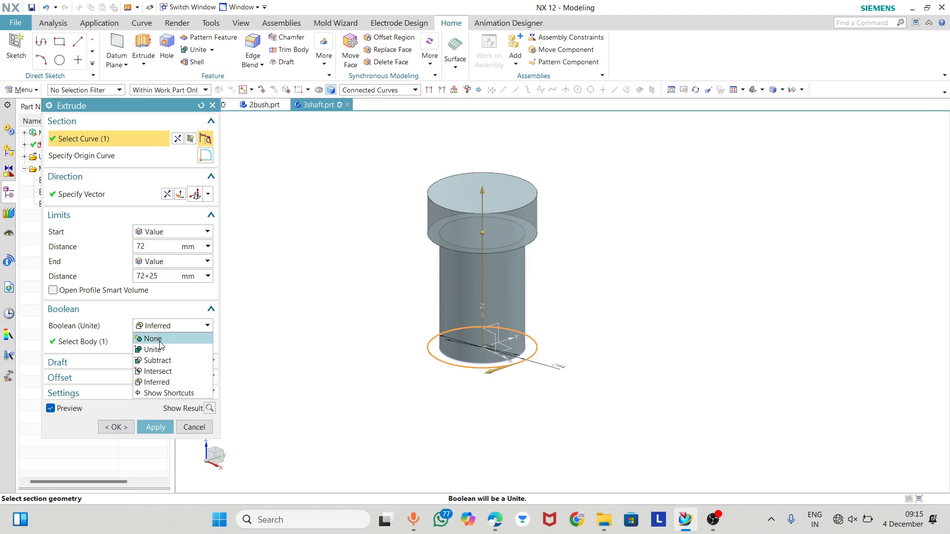
click(155, 349)
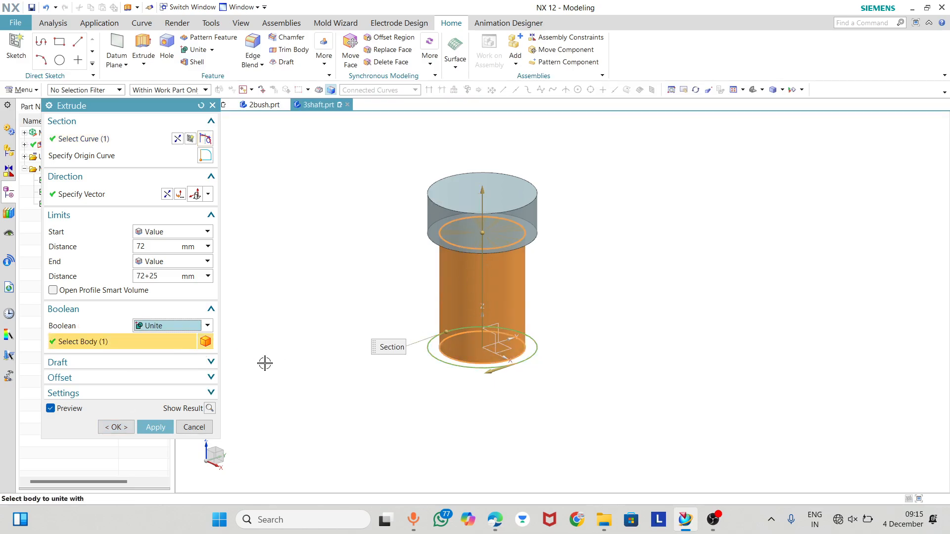
click(117, 426)
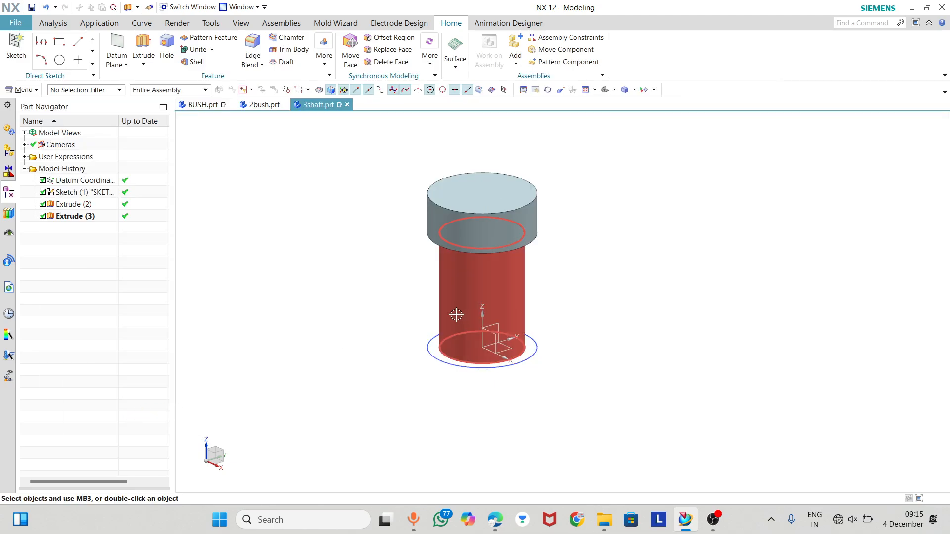
Check the shoulder in the PDF drawing and apply a 7 mm radius edge blend where the 50 mm shaft meets the larger collar.
middle_drag(452, 314, 479, 332)
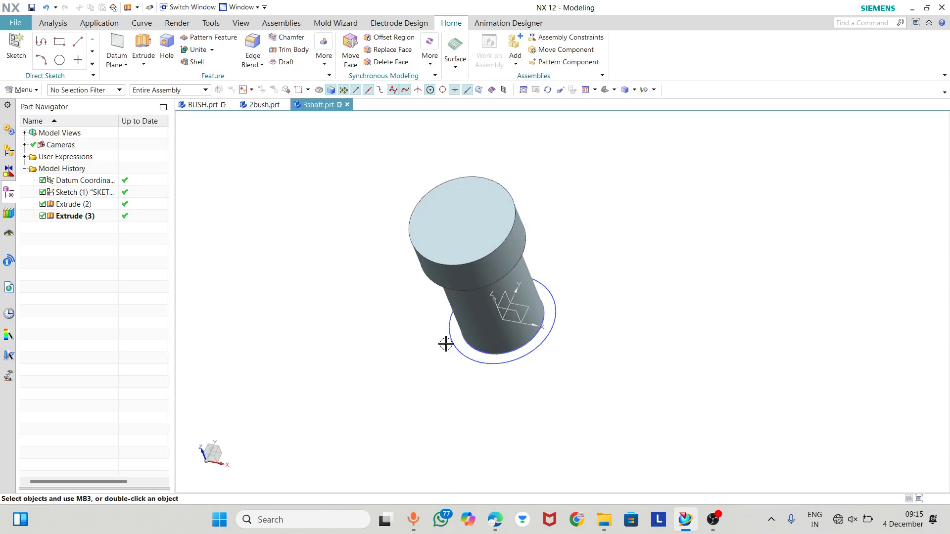
right_click(446, 343)
click(413, 326)
middle_drag(415, 329, 391, 265)
scroll(443, 234, up, 4)
scroll(443, 234, up, 2)
key(alt+Tab)
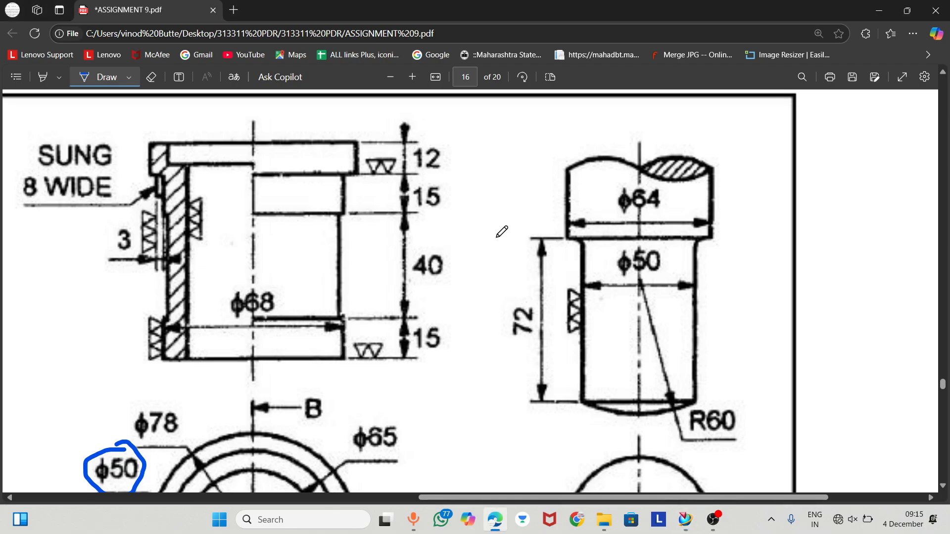
key(alt+Tab)
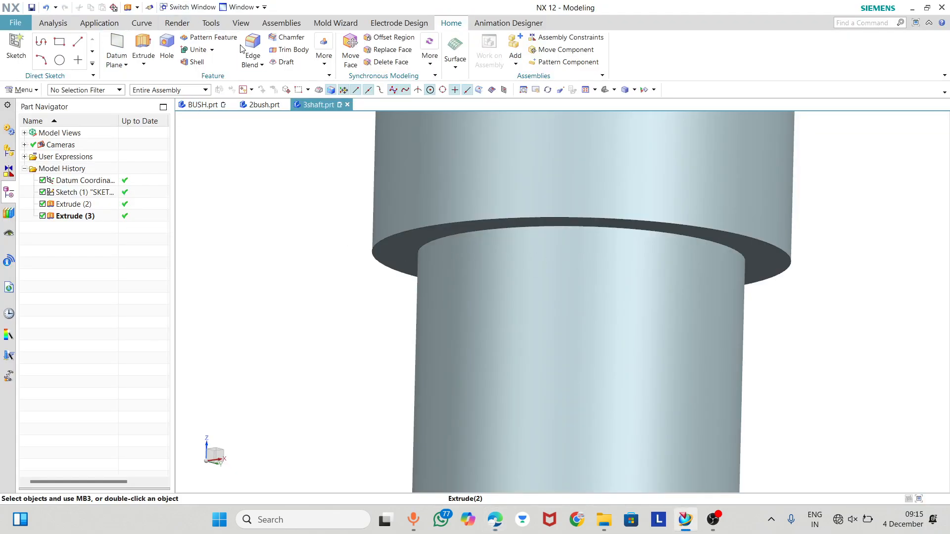
click(253, 50)
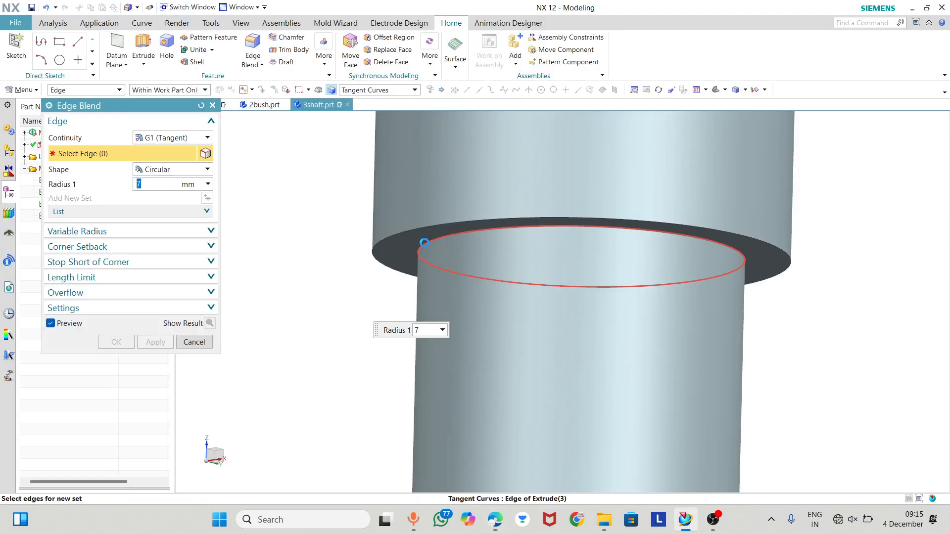
click(417, 247)
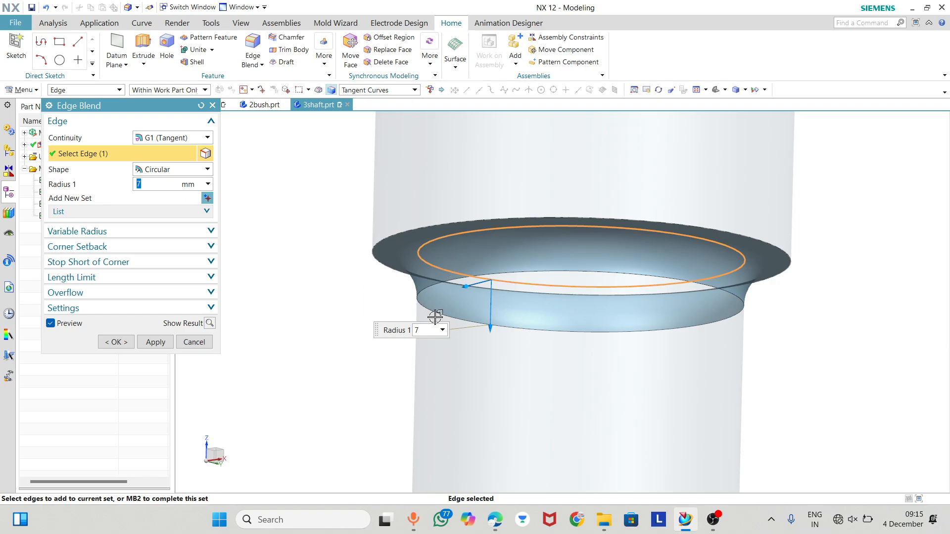
scroll(381, 263, down, 2)
middle_drag(500, 267, 487, 250)
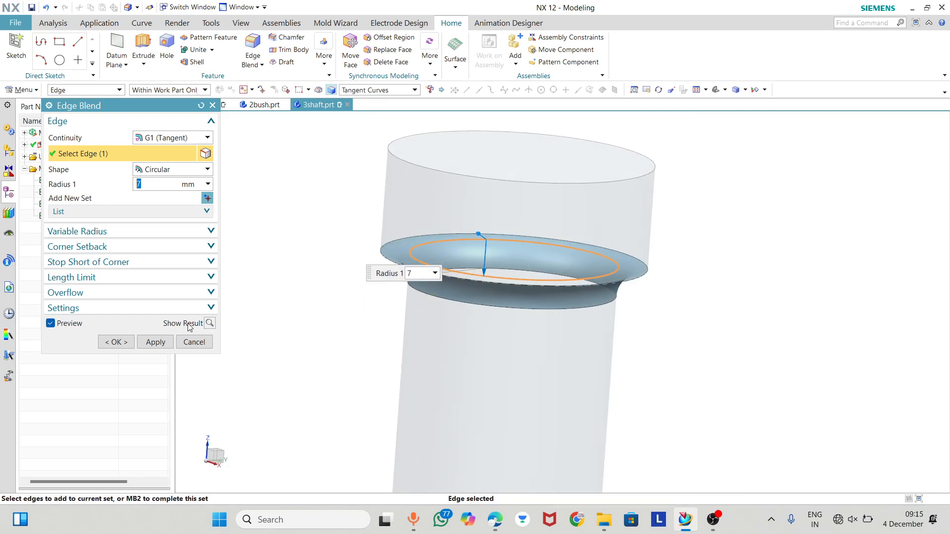
click(111, 344)
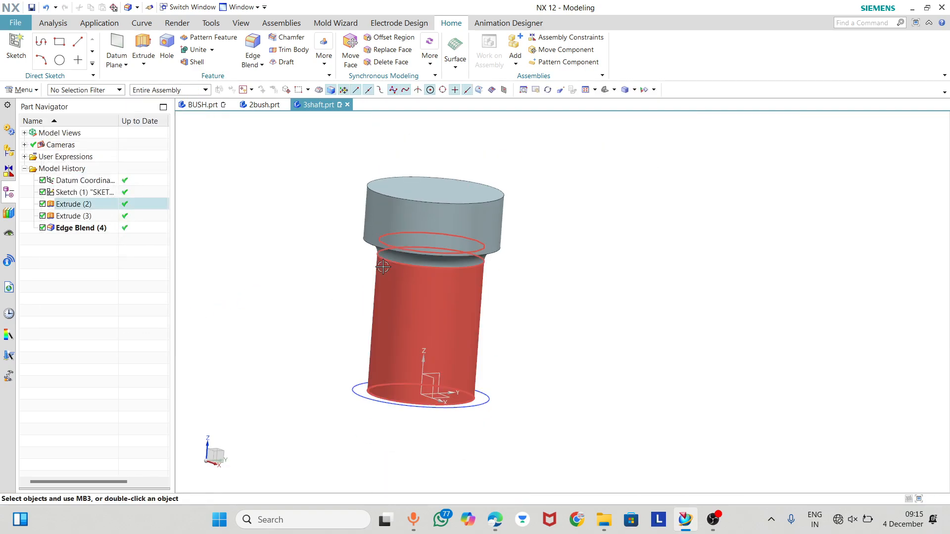
Check the rounded shaft end in the PDF drawing and start a sketch on the vertical XZ plane through the shaft axis.
middle_drag(382, 267, 373, 238)
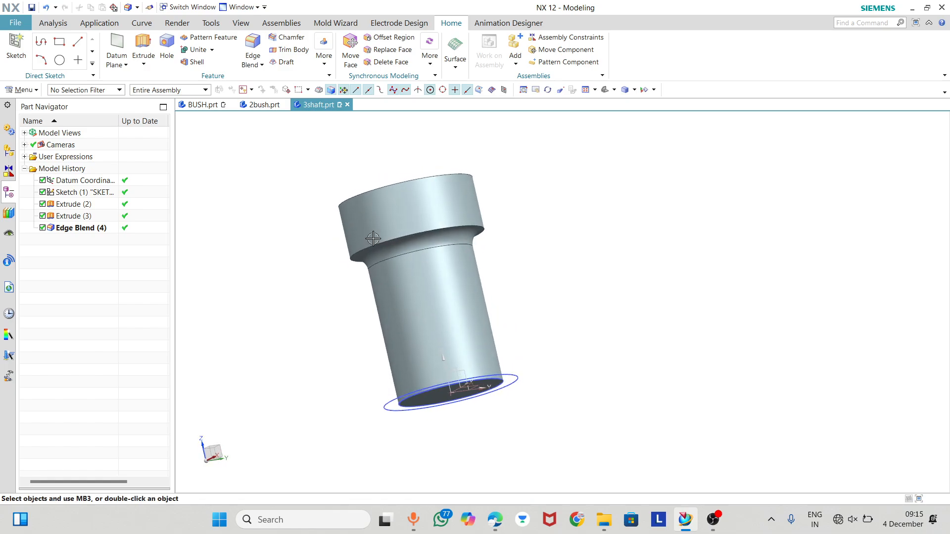
key(alt+Tab)
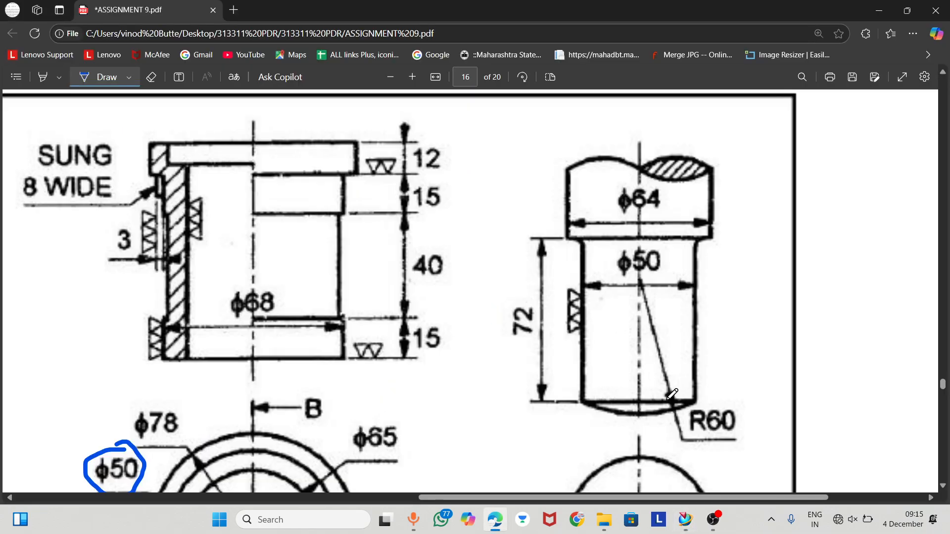
key(alt+Tab)
middle_drag(438, 342, 471, 364)
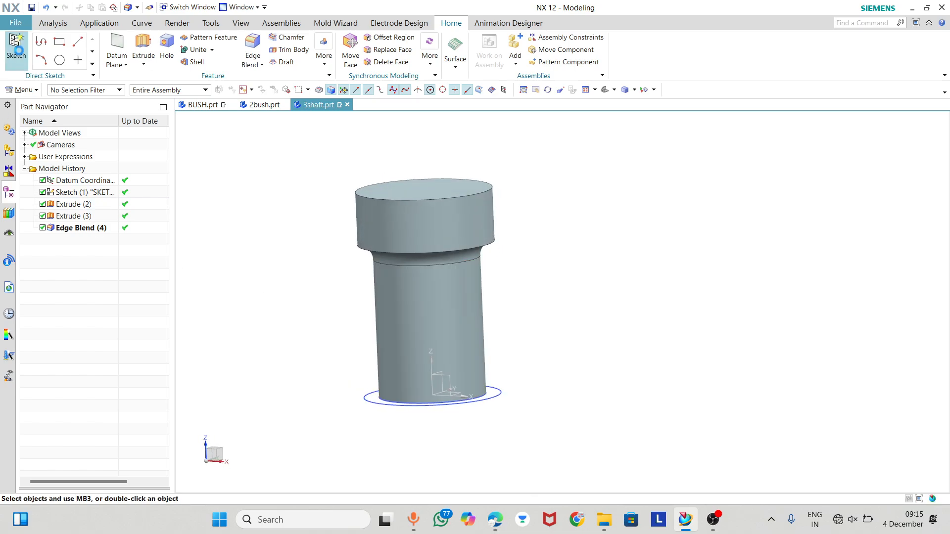
click(16, 47)
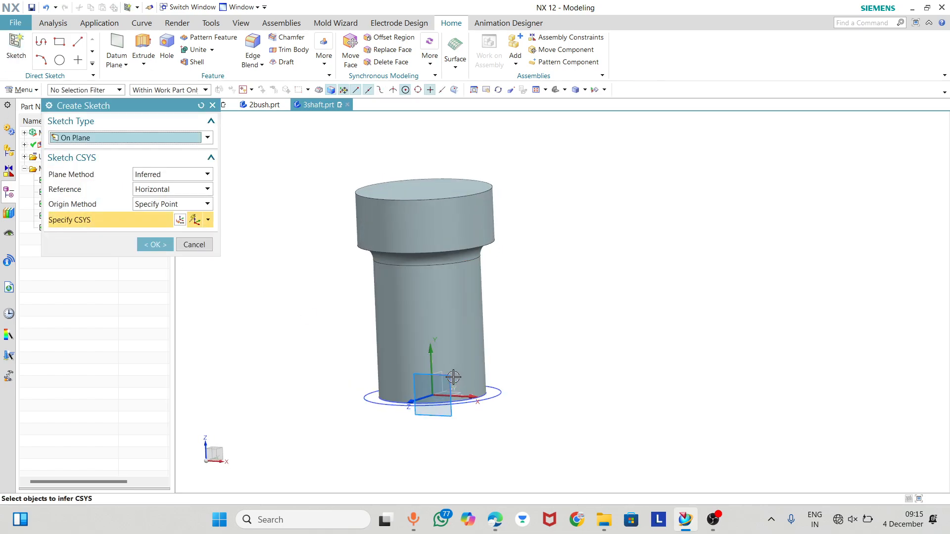
click(451, 377)
click(155, 244)
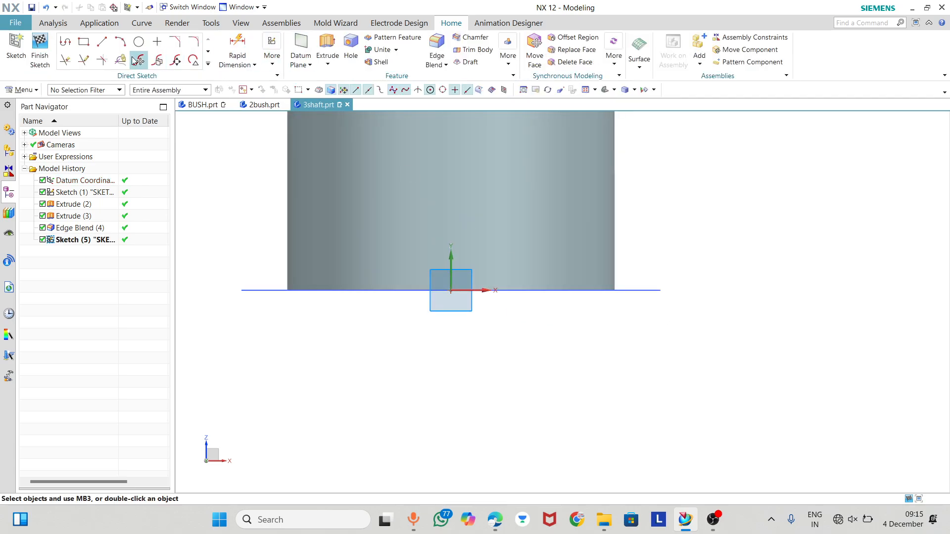
Project the bottom circular edge of the 50 mm shaft into the sketch.
click(102, 42)
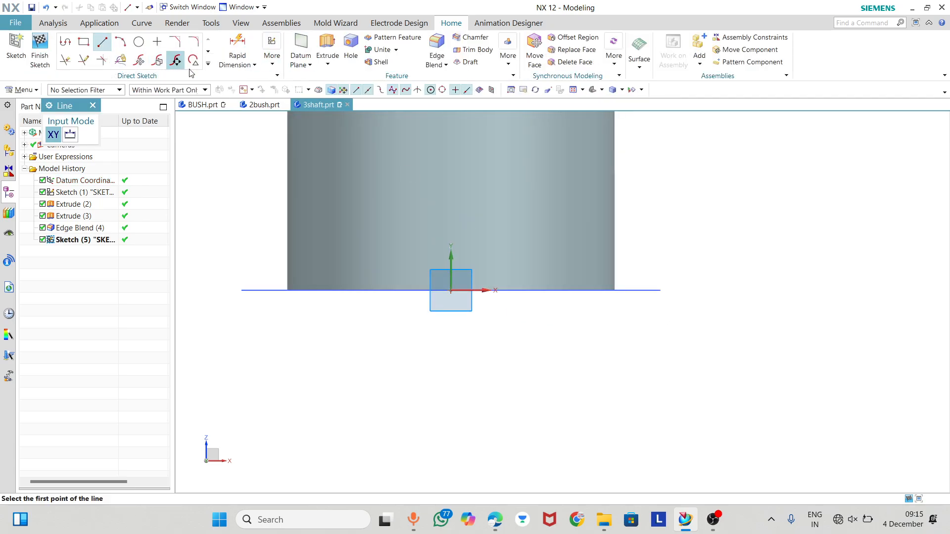
click(208, 63)
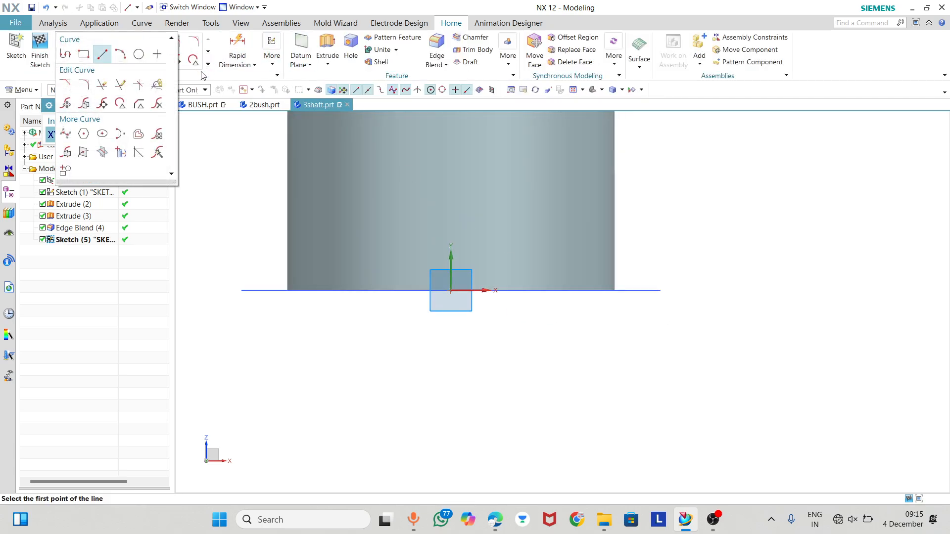
click(126, 154)
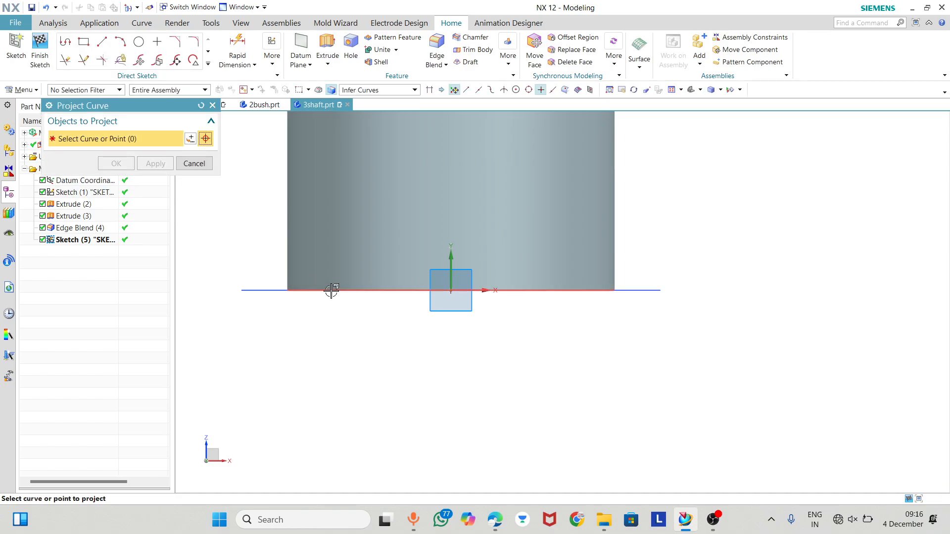
click(329, 291)
click(119, 163)
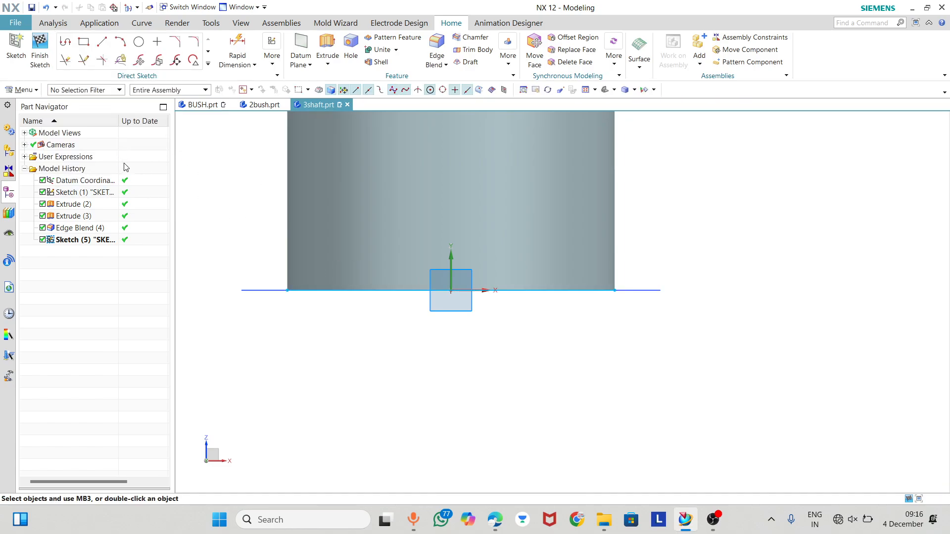
Draw a 3 mm vertical line downward from the origin at an angle of 270 degrees.
click(102, 43)
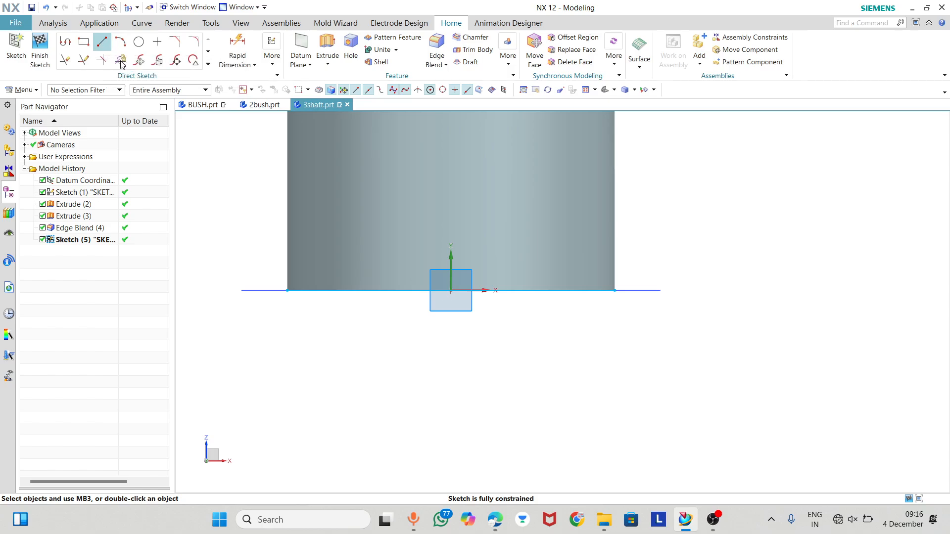
click(452, 292)
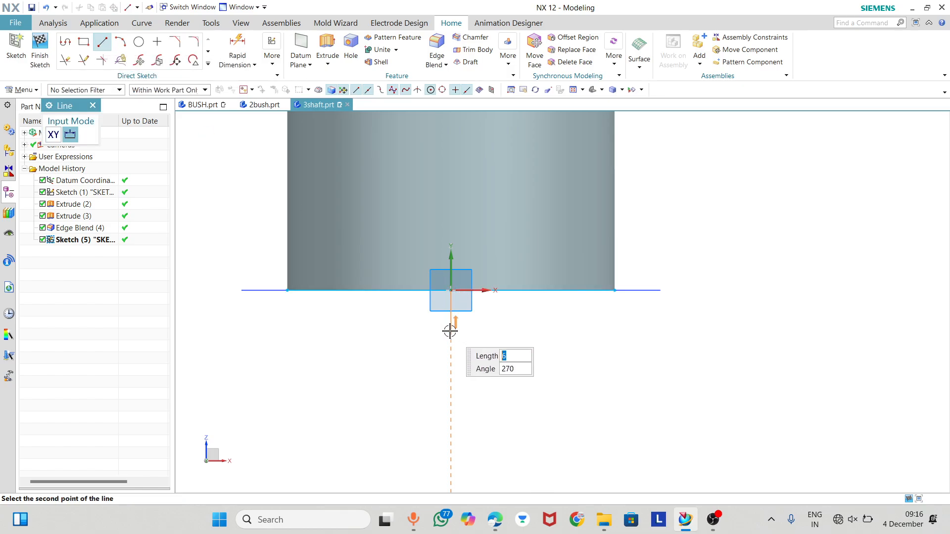
text(3)
key(Tab)
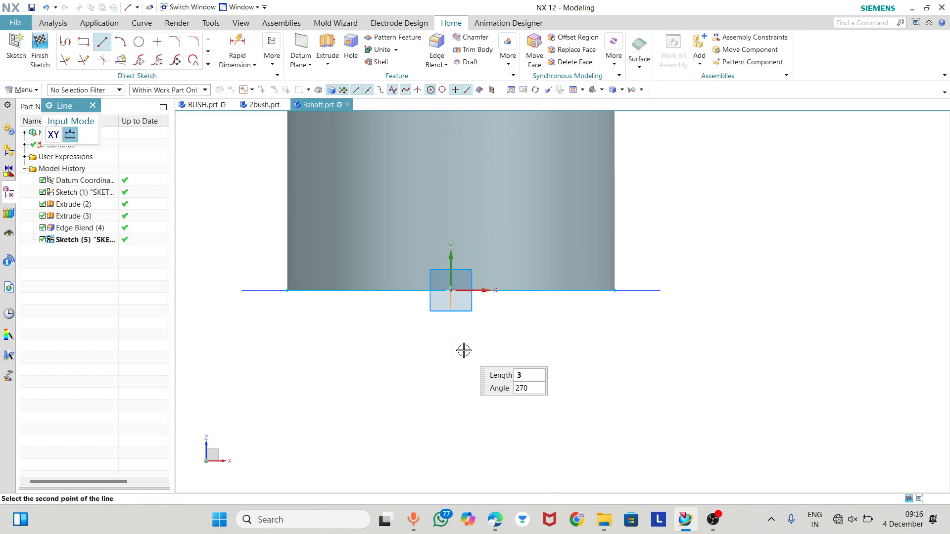
key(Return)
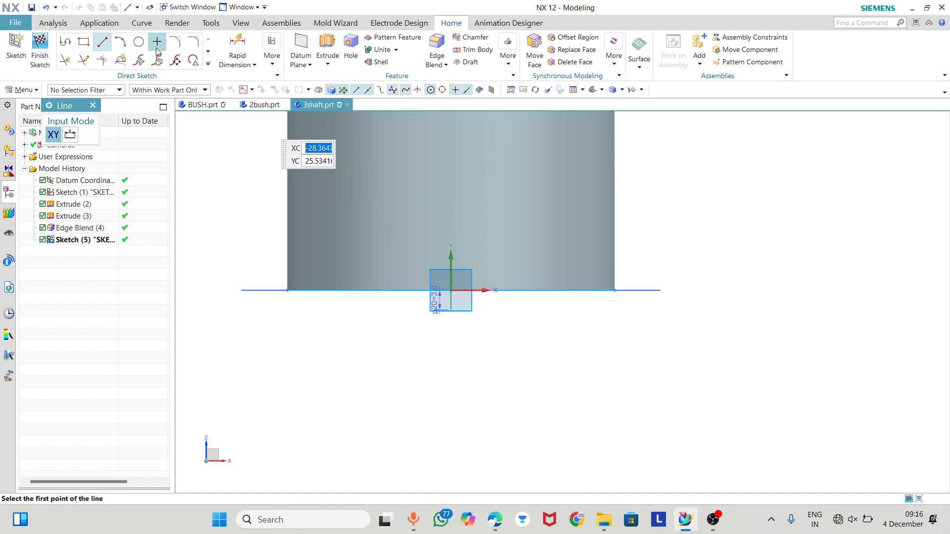
key(Escape)
Draw a shallow three-point arc from the +X end of the projected edge to the lower end of the 3 mm line, and finish the sketch.
click(121, 43)
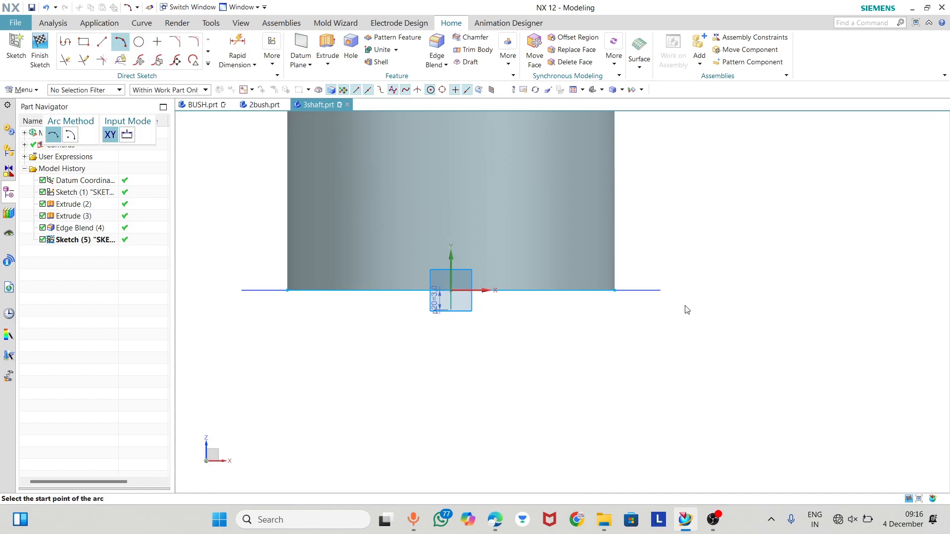
click(614, 291)
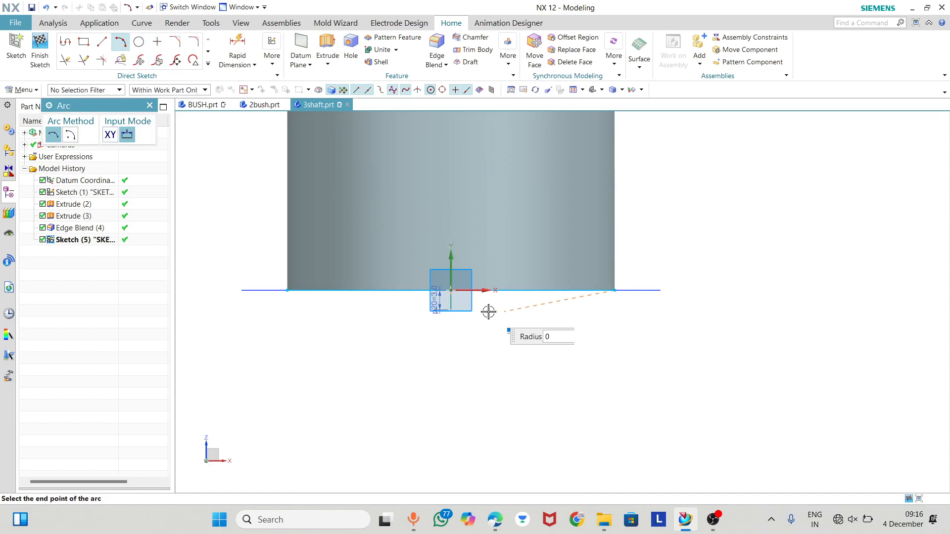
click(451, 310)
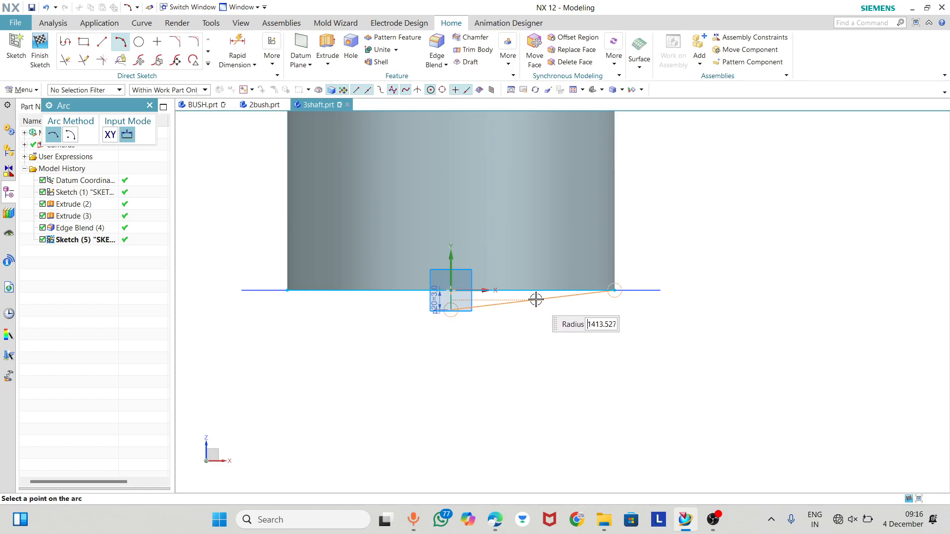
click(577, 301)
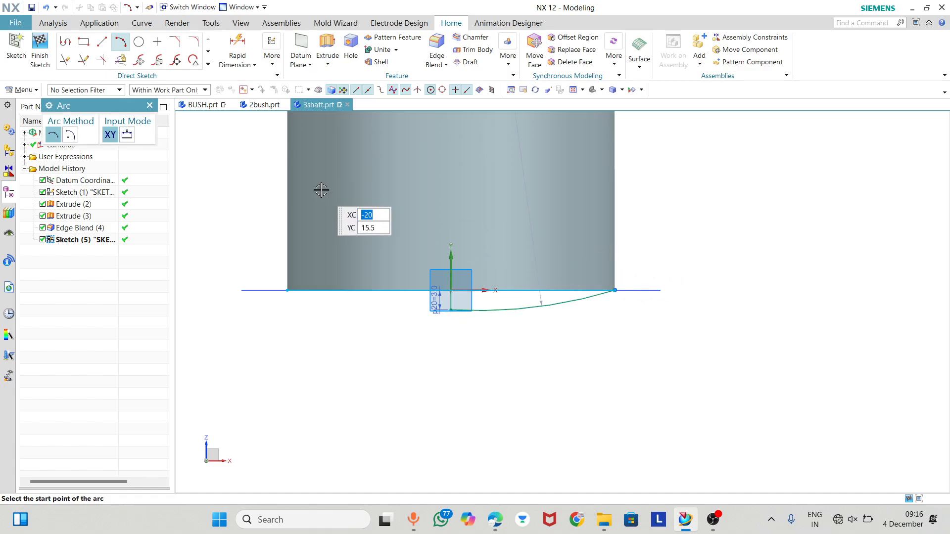
click(39, 59)
mouse_move(295, 367)
middle_down()
mouse_move(316, 352)
mouse_move(318, 367)
mouse_move(348, 371)
middle_up()
scroll(434, 416, down, 5)
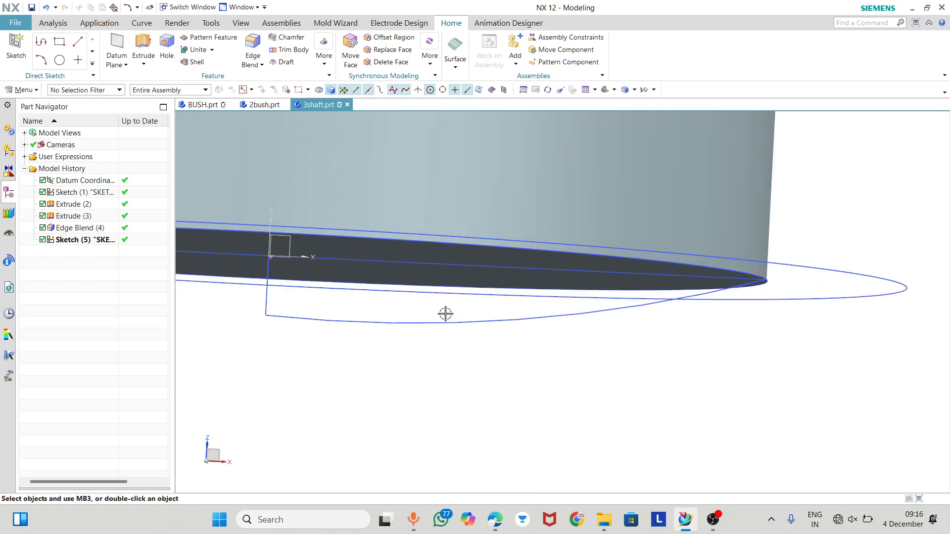
Revolve the region between the arc, the 3 mm line and the shaft's end face 360 degrees about the 3 mm line, united with the shaft.
mouse_move(445, 314)
middle_down()
mouse_move(464, 311)
mouse_move(430, 285)
middle_up()
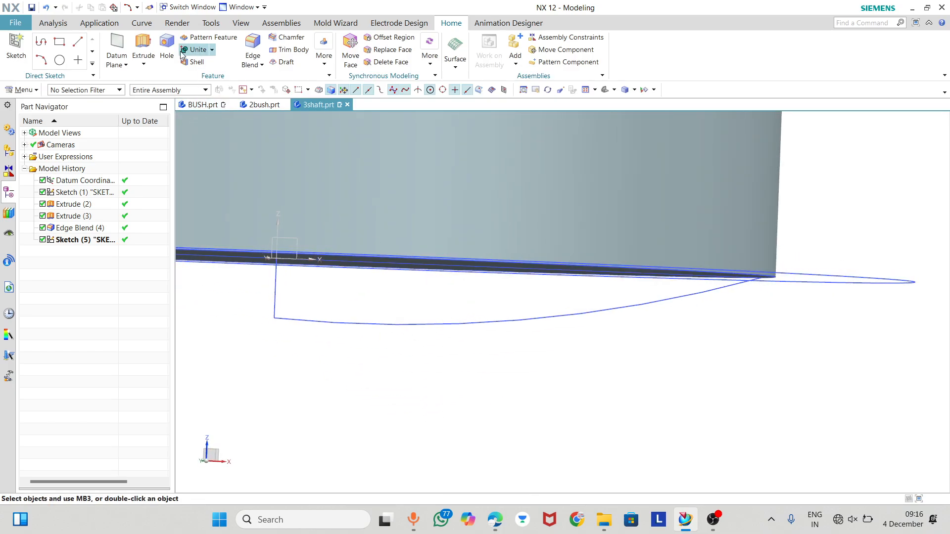
click(143, 64)
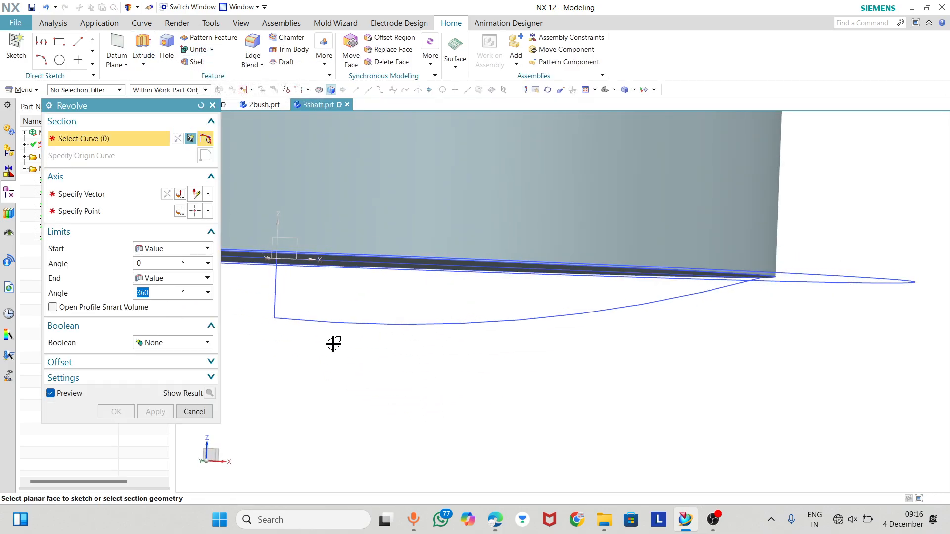
click(362, 301)
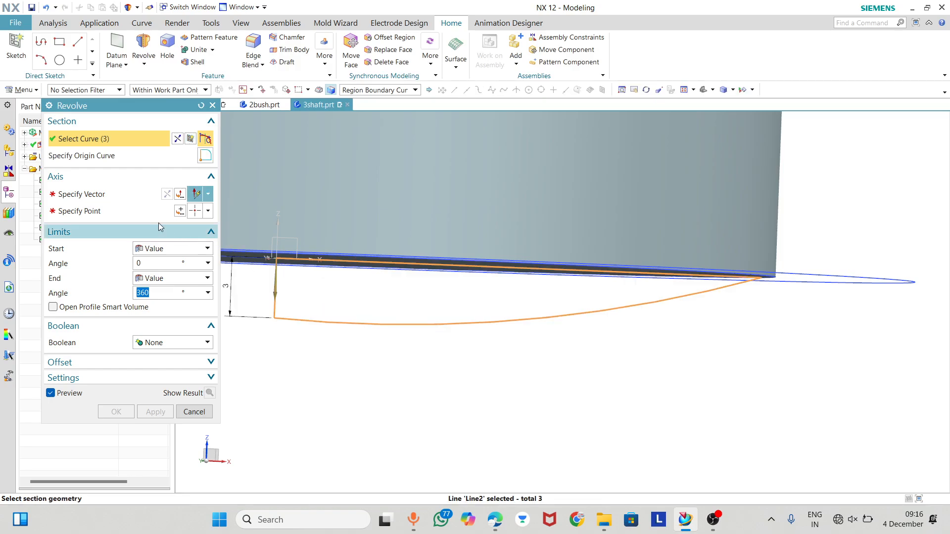
click(82, 194)
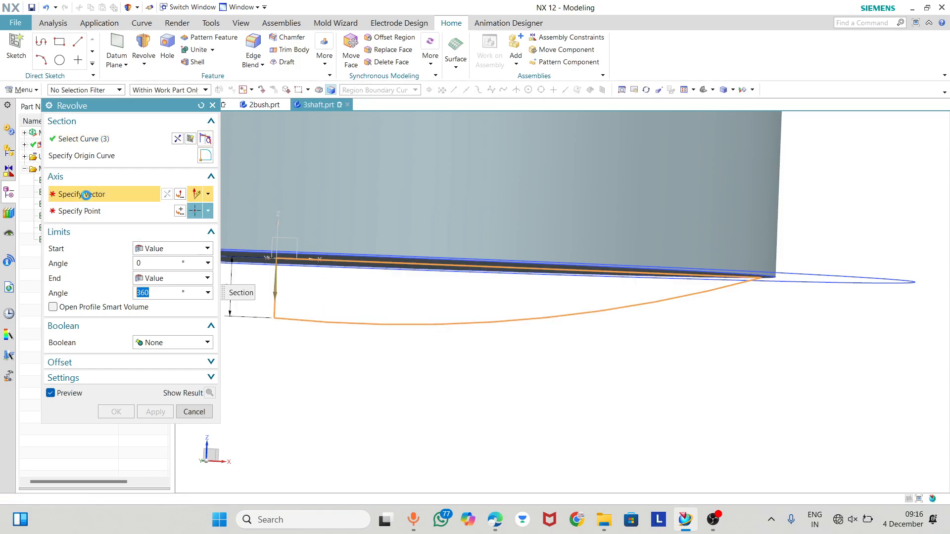
click(272, 312)
scroll(408, 389, down, 4)
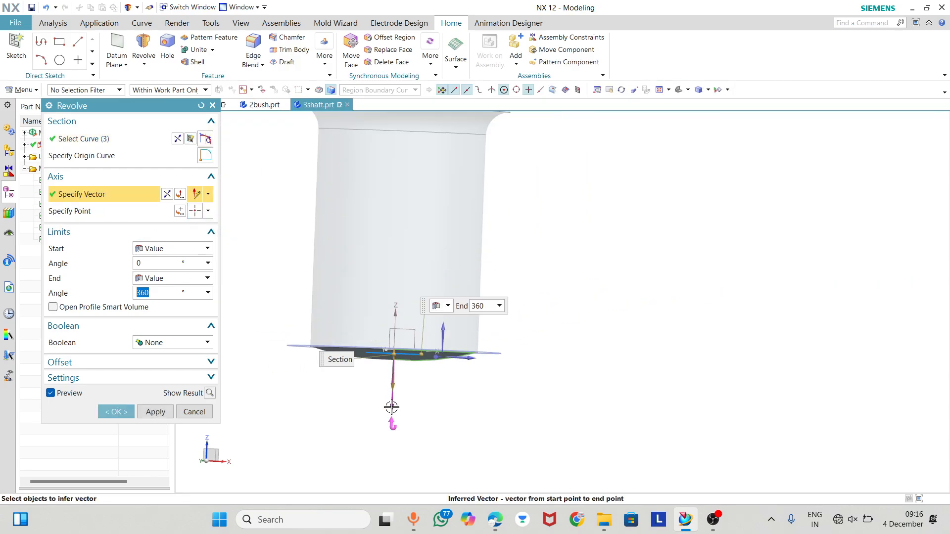
middle_drag(390, 406, 364, 325)
scroll(365, 326, down, 4)
middle_drag(367, 214, 370, 164)
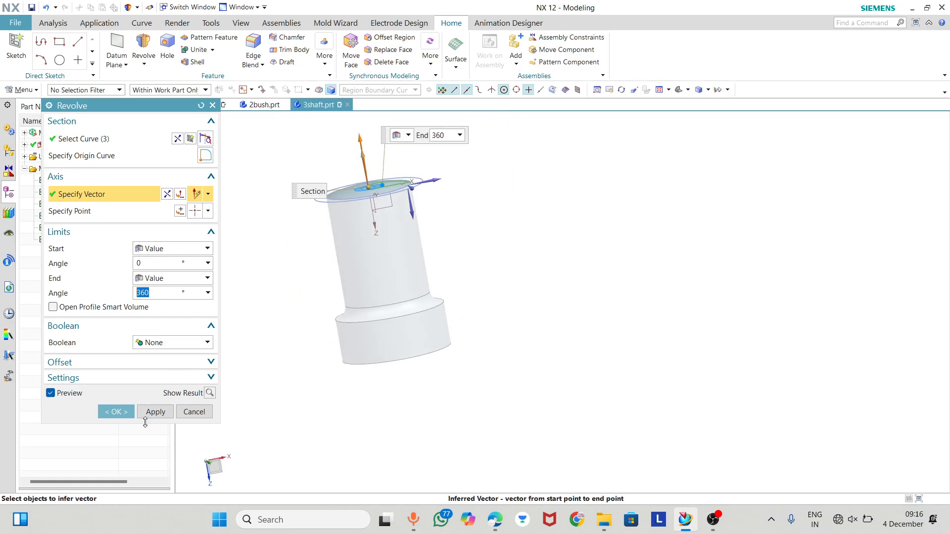
click(147, 347)
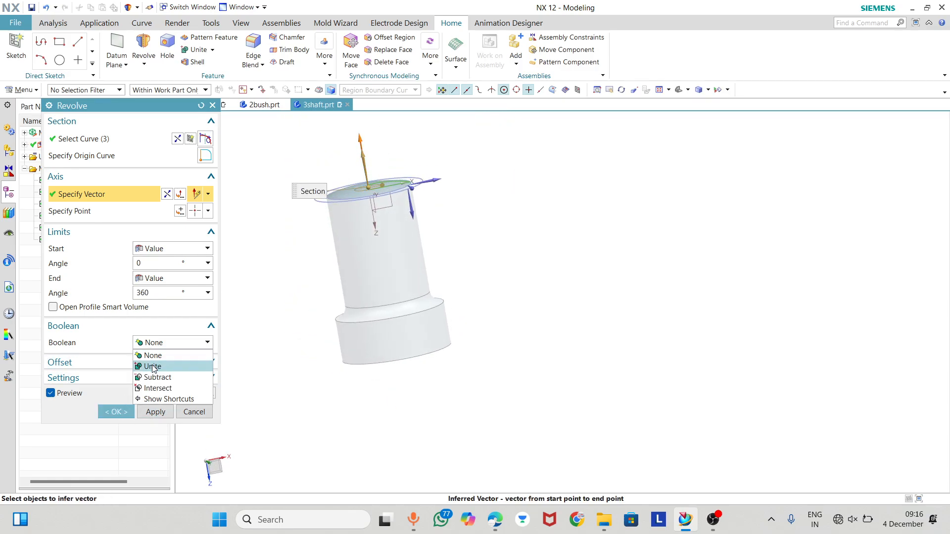
click(152, 364)
click(115, 427)
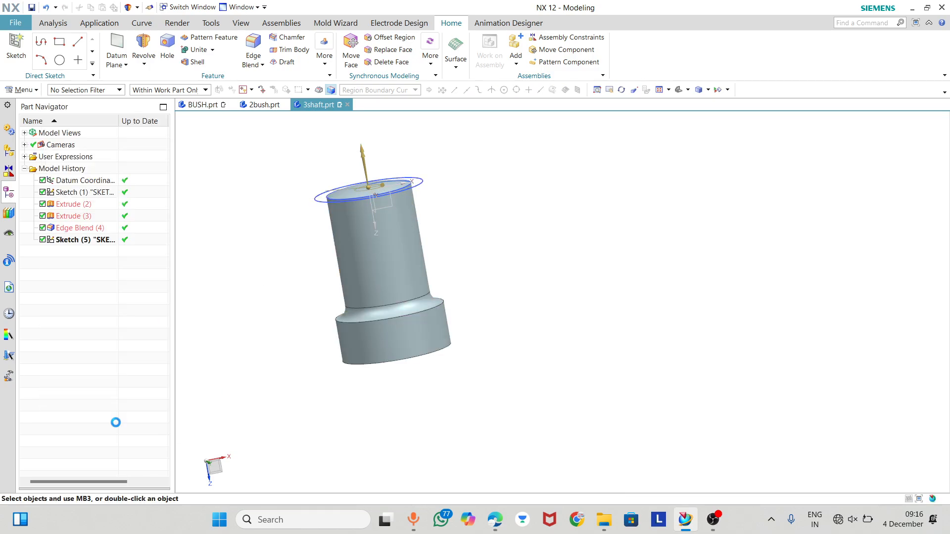
Hide the first circle sketch and the dome profile sketch so only the solid shaft is displayed.
middle_drag(368, 267, 359, 248)
scroll(338, 185, up, 2)
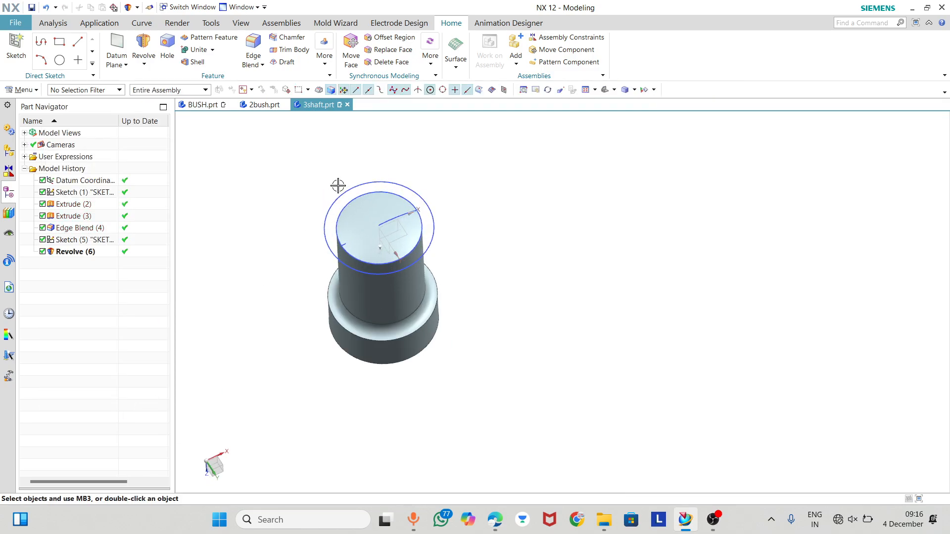
right_click(345, 189)
click(368, 213)
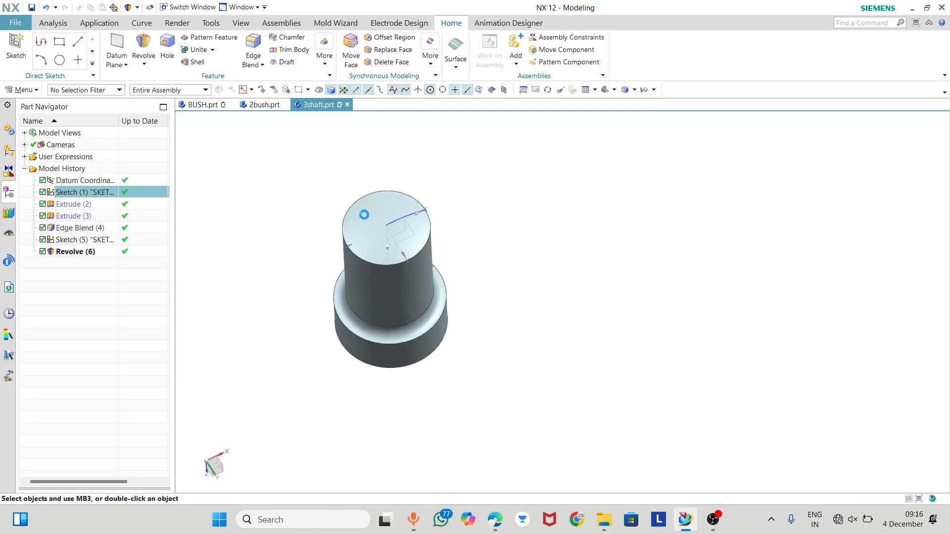
mouse_move(381, 297)
middle_down()
mouse_move(387, 314)
mouse_move(372, 276)
mouse_move(358, 273)
middle_up()
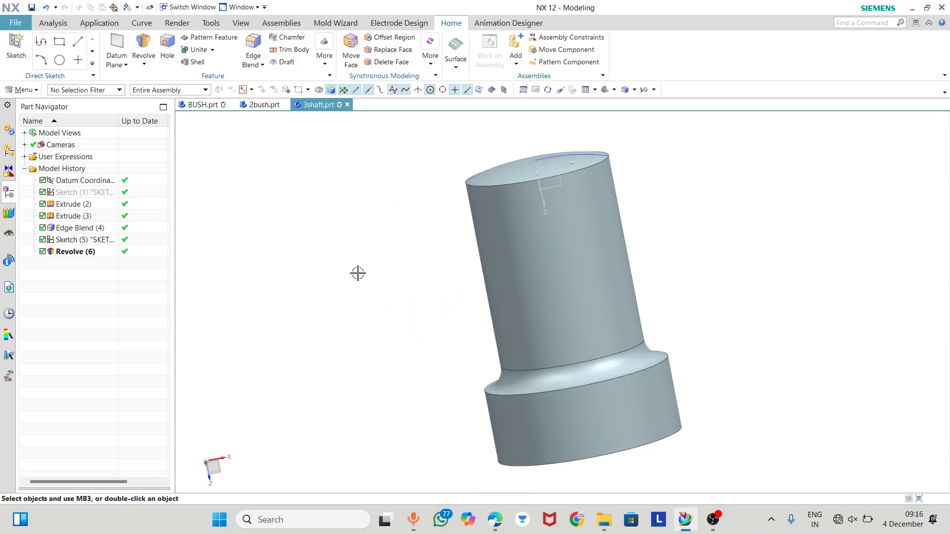
right_click(85, 242)
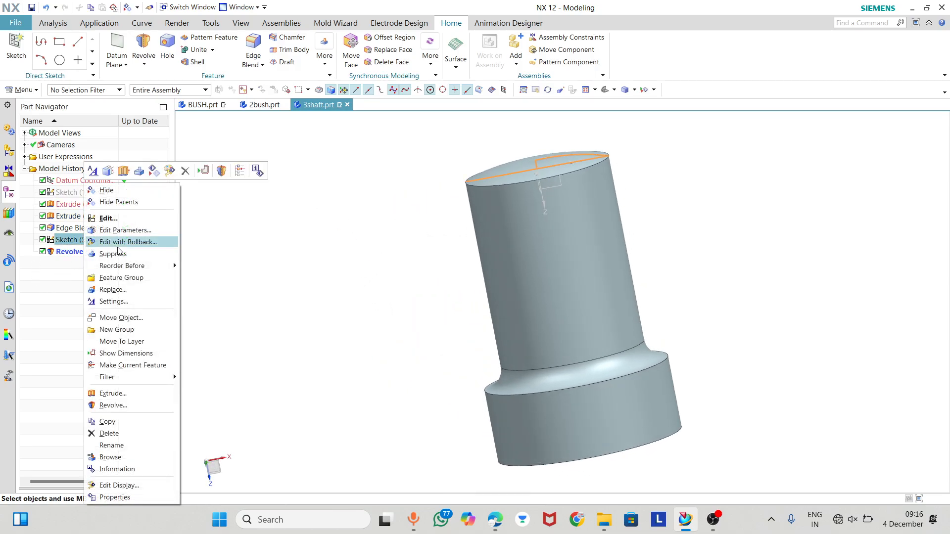
click(107, 189)
mouse_move(325, 161)
middle_down()
mouse_move(451, 282)
mouse_move(409, 279)
mouse_move(387, 221)
mouse_move(364, 218)
middle_up()
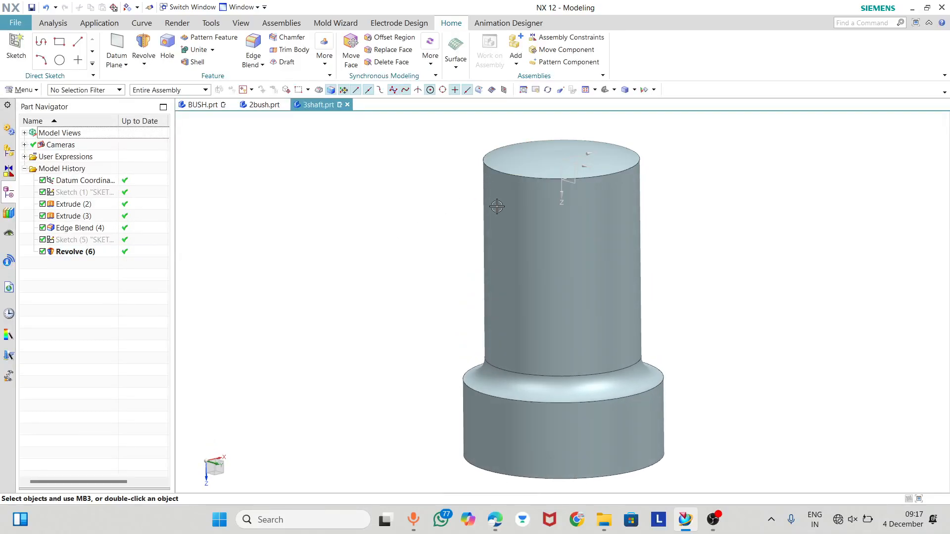
Reopen the dome profile sketch, set the vertical line's length dimension to 5 mm, and finish the sketch.
double_click(97, 241)
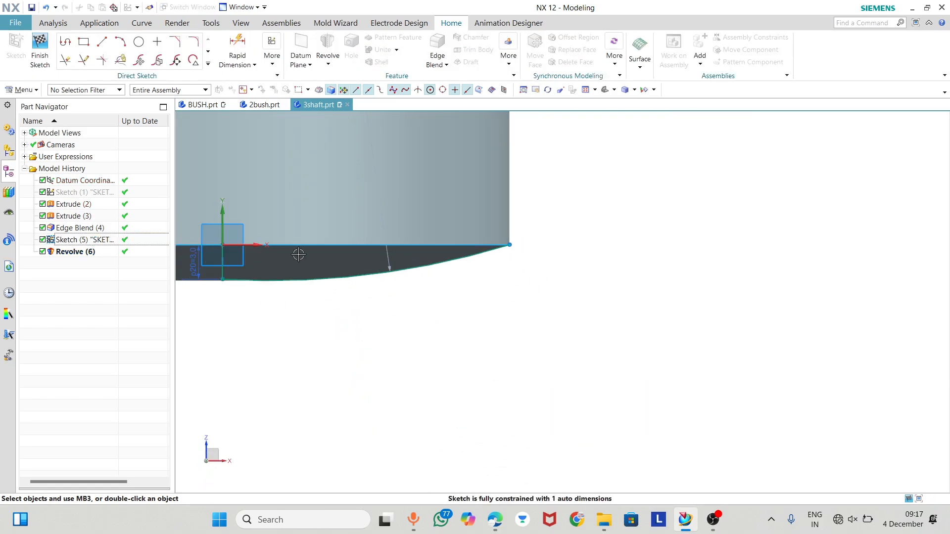
scroll(303, 256, down, 3)
scroll(282, 267, up, 4)
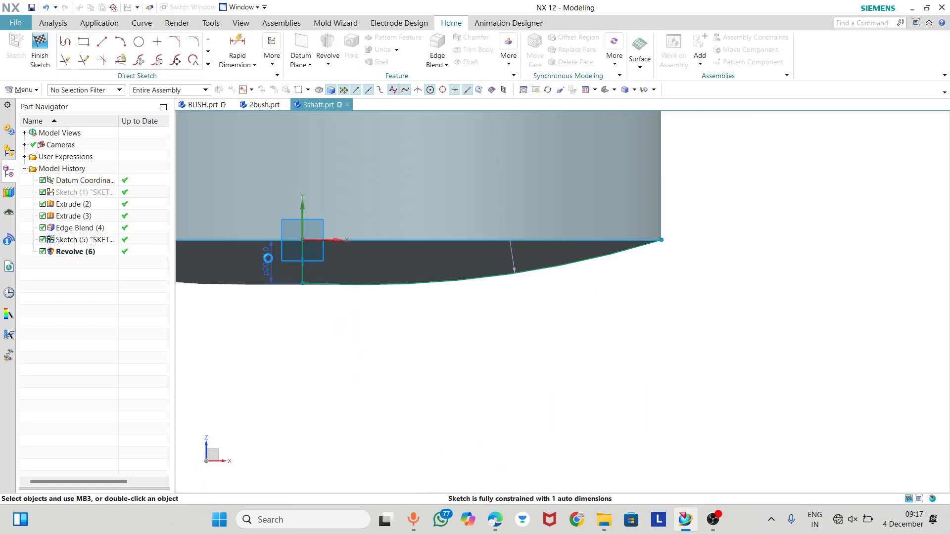
double_click(267, 257)
text(5)
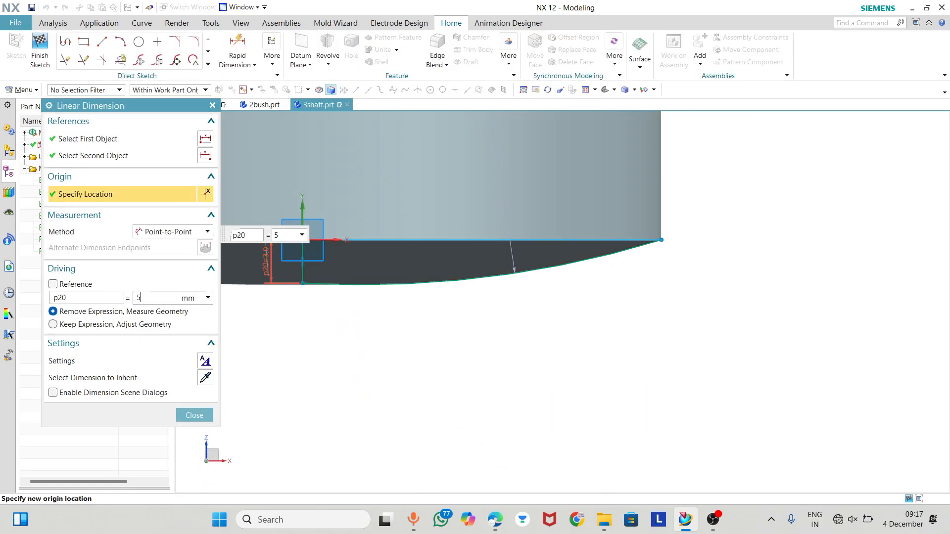
key(Return)
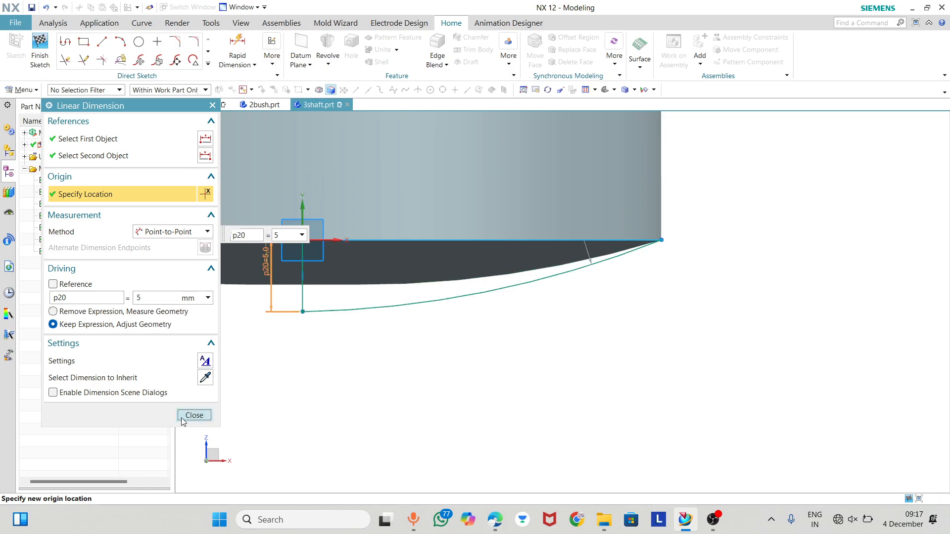
click(194, 415)
click(40, 56)
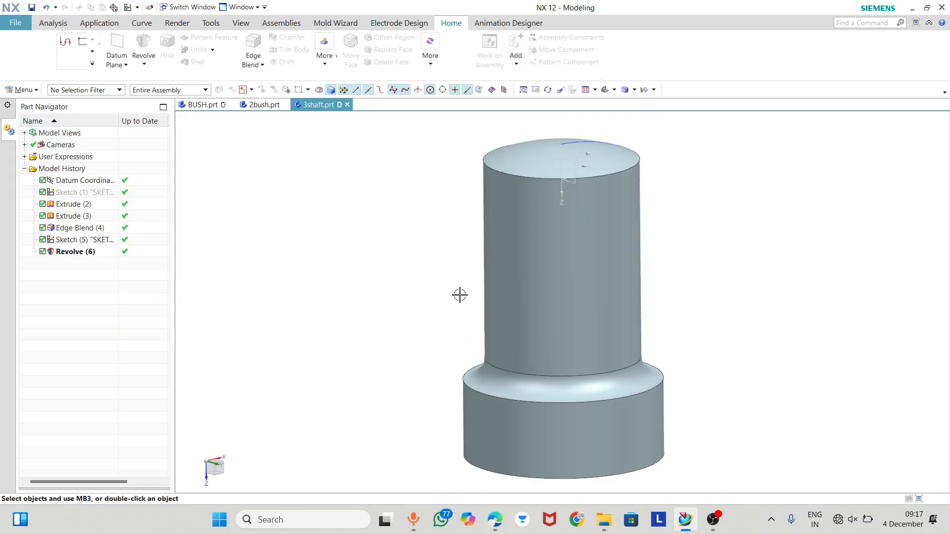
Hide the edited dome profile sketch again.
mouse_move(458, 295)
middle_down()
mouse_move(475, 261)
mouse_move(453, 255)
mouse_move(462, 269)
middle_up()
scroll(462, 269, up, 3)
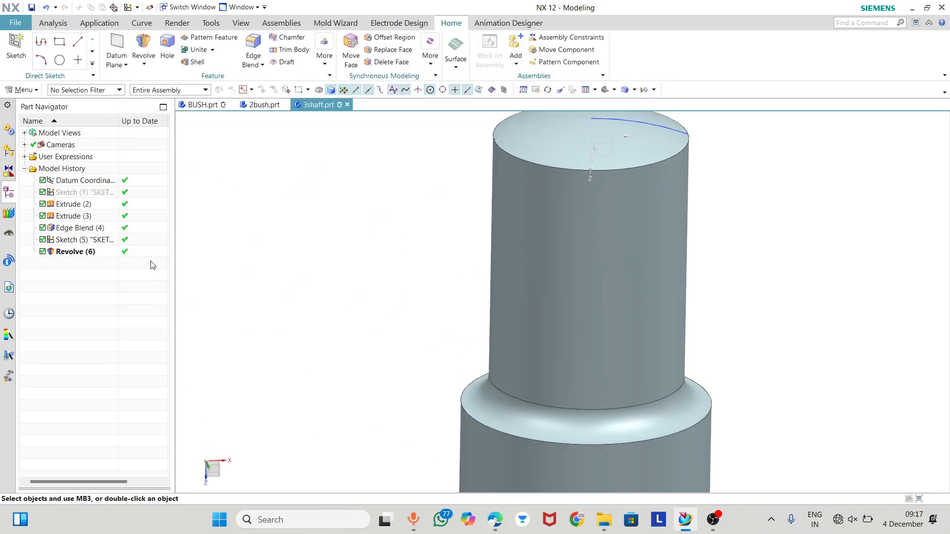
right_click(72, 243)
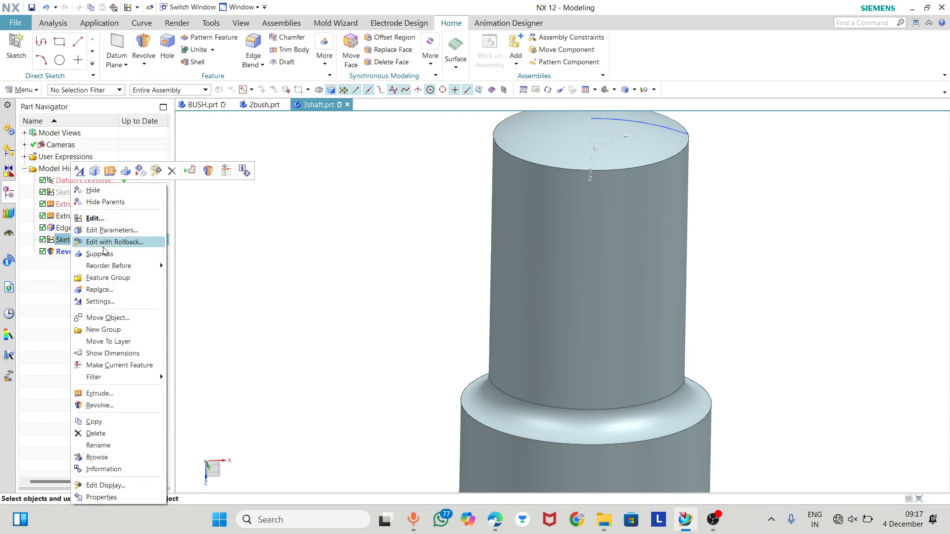
click(99, 190)
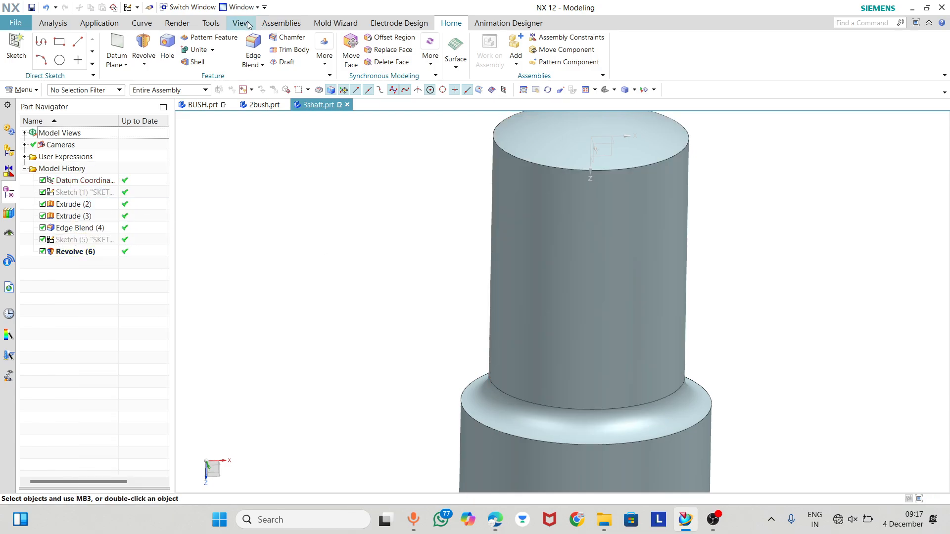
Change the display color of the whole shaft body to Green.
click(241, 22)
click(614, 341)
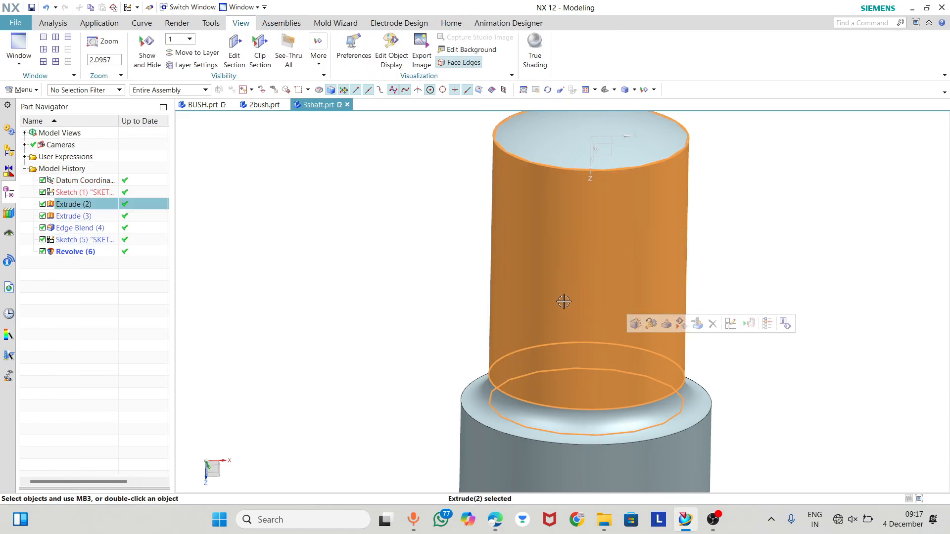
click(306, 226)
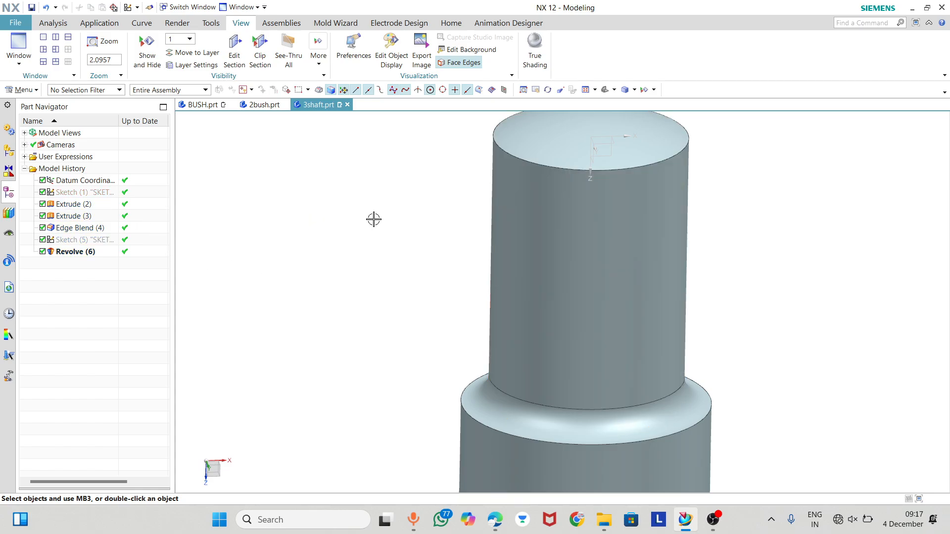
click(383, 49)
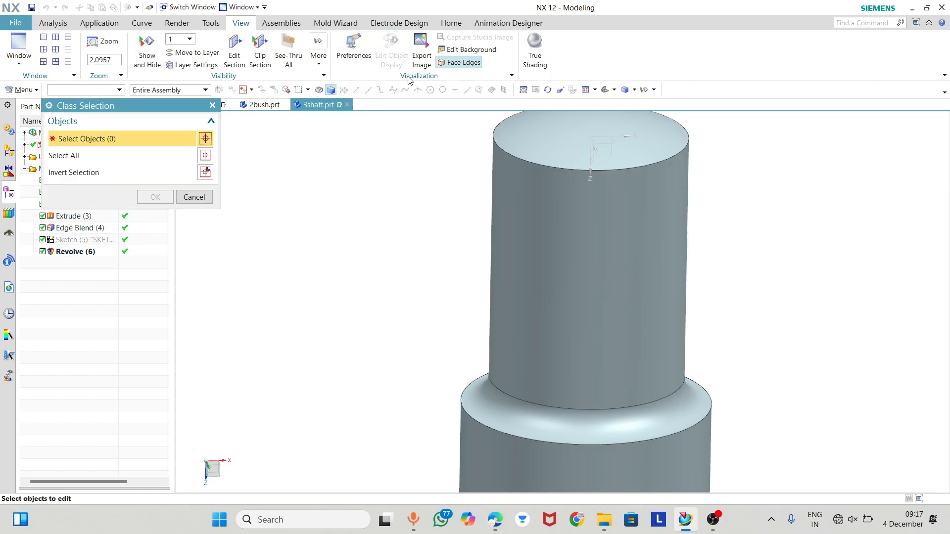
click(532, 294)
click(159, 205)
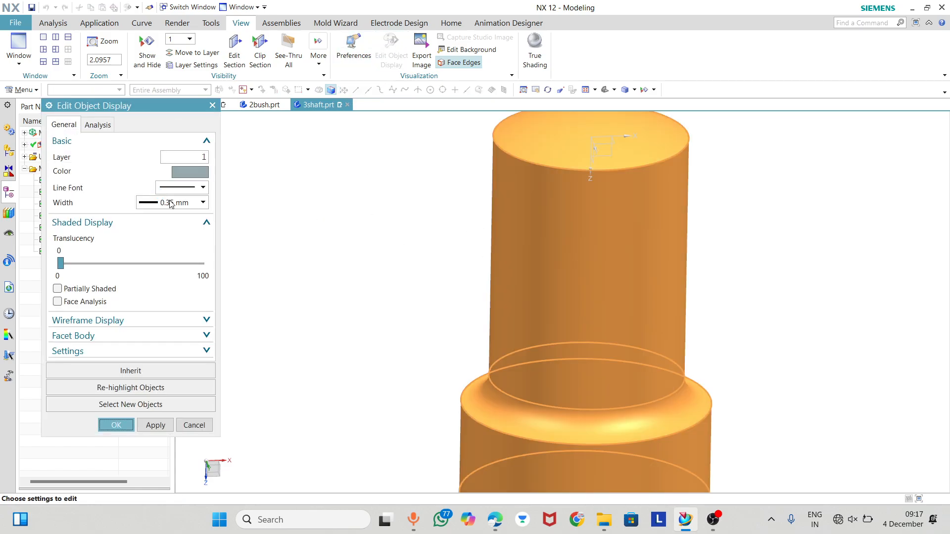
click(182, 166)
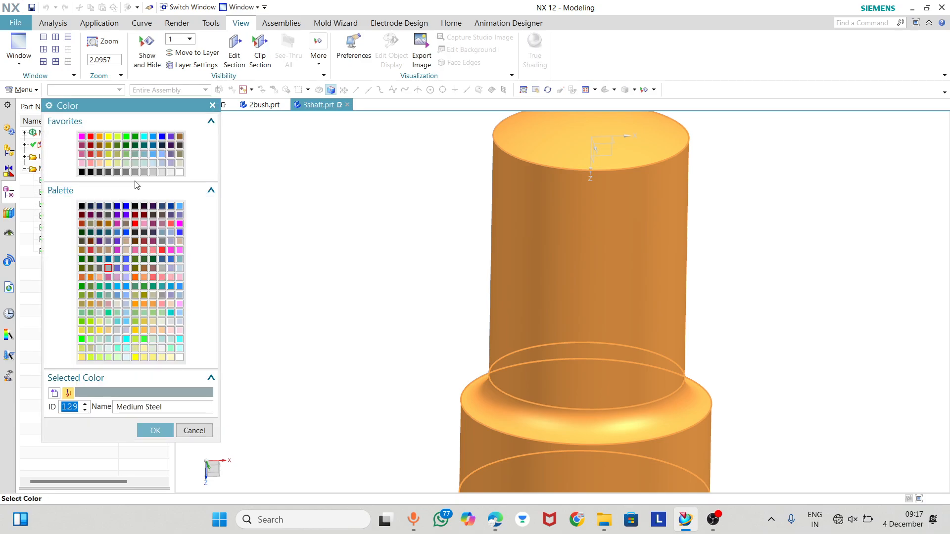
click(126, 137)
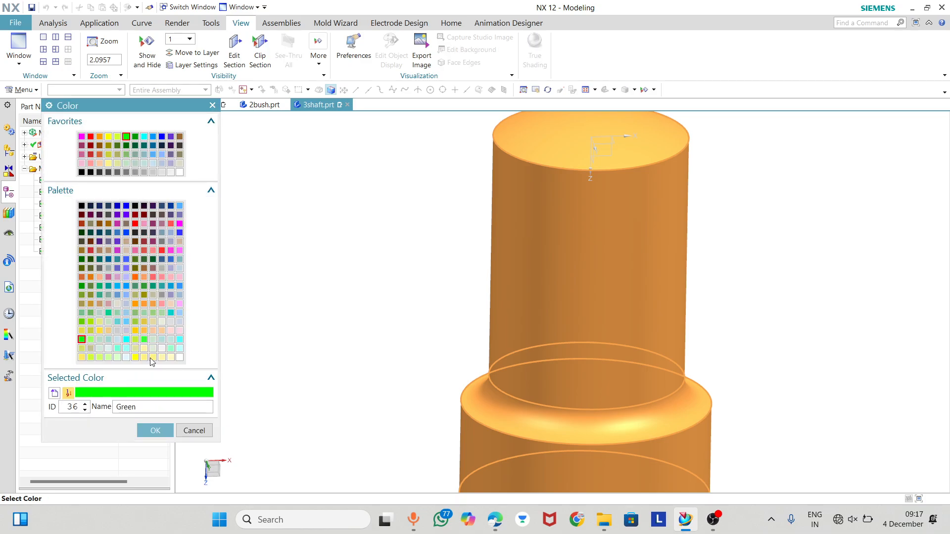
click(158, 433)
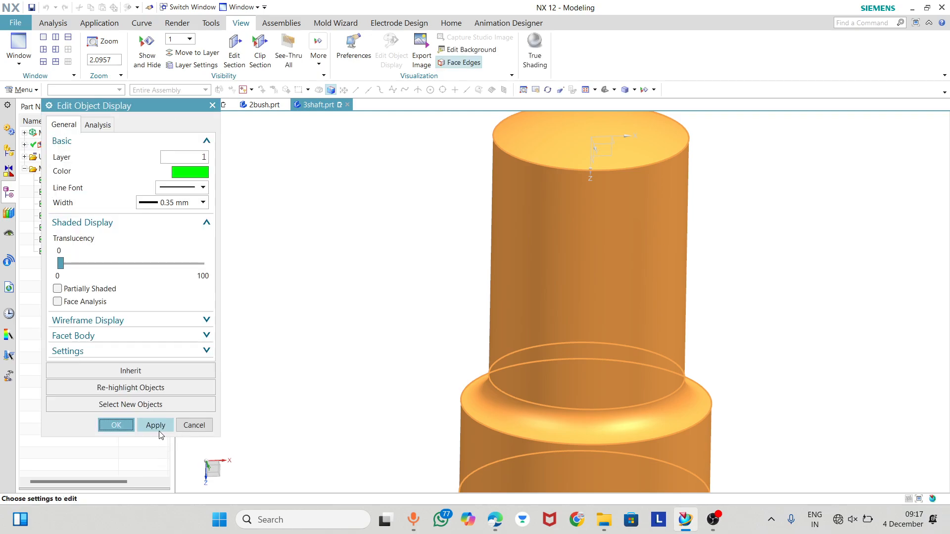
click(105, 428)
View the recolored shaft from several sides and save the part file.
scroll(494, 272, down, 5)
middle_drag(494, 272, 555, 408)
middle_drag(550, 326, 549, 191)
scroll(539, 258, up, 5)
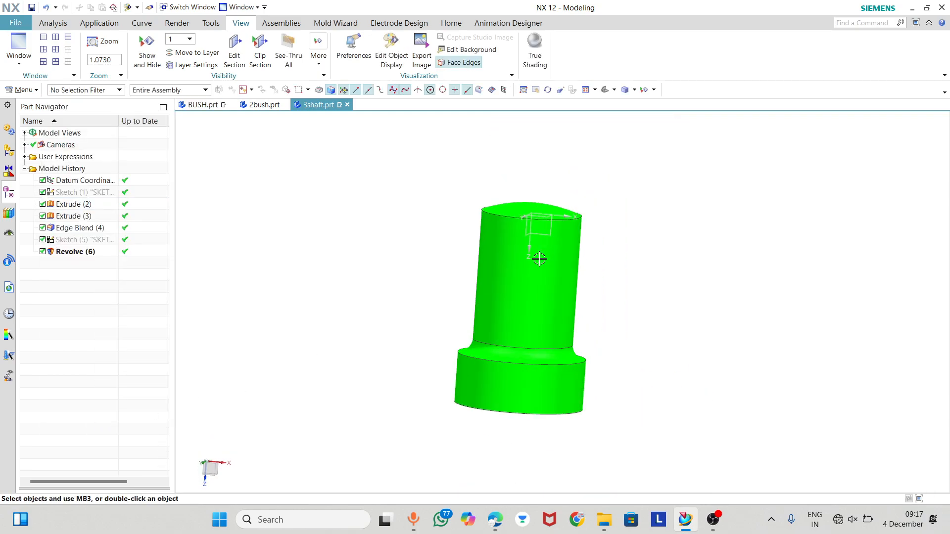
scroll(404, 178, down, 2)
middle_drag(548, 327, 488, 277)
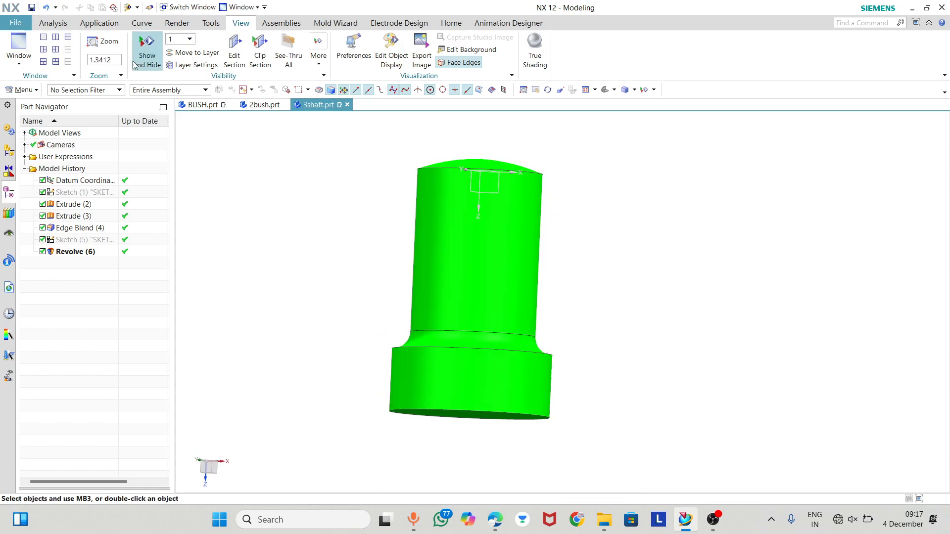
click(31, 8)
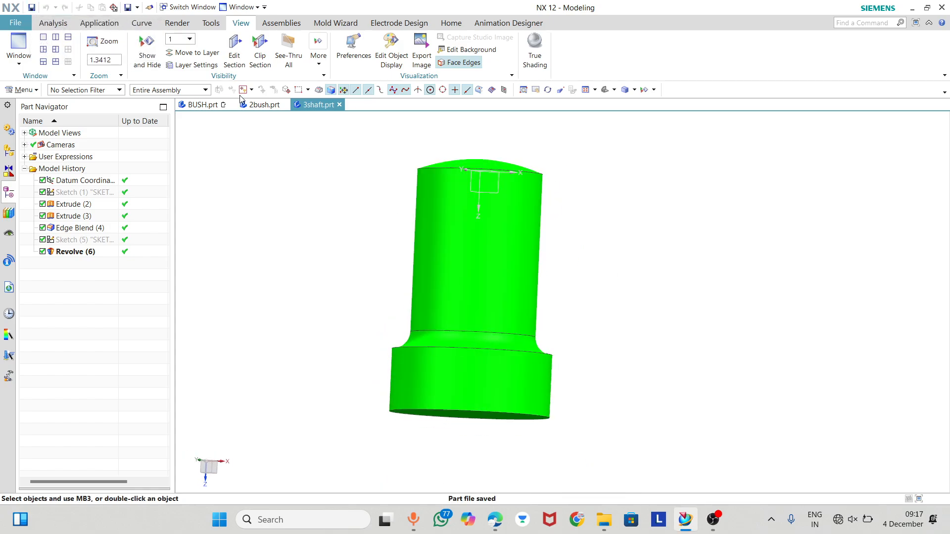
Change the display color of the whole shaft body to Smoke Gray.
click(388, 57)
click(488, 263)
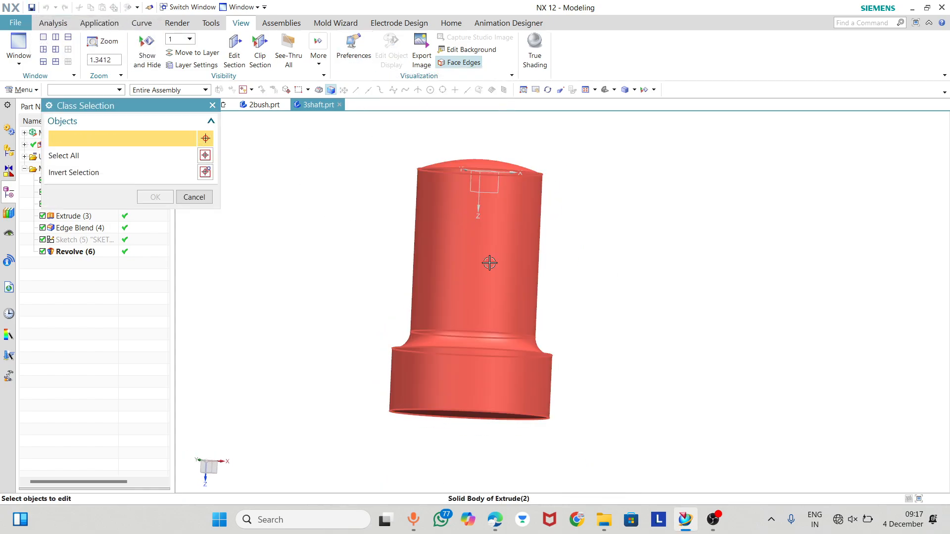
click(155, 197)
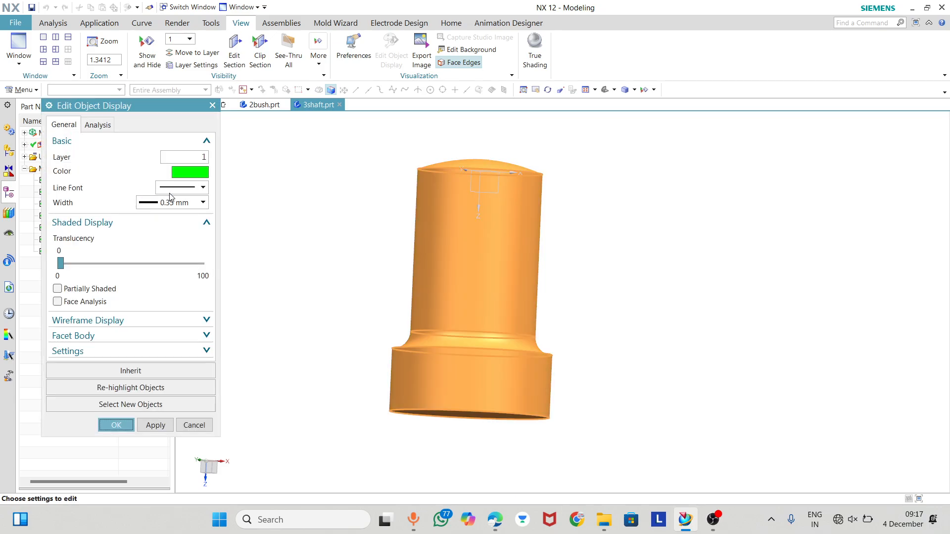
click(185, 168)
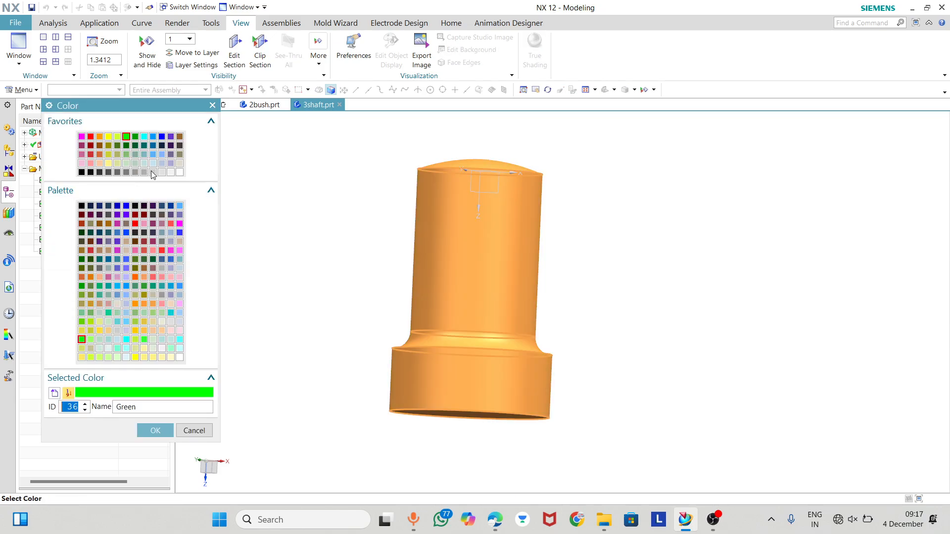
click(144, 173)
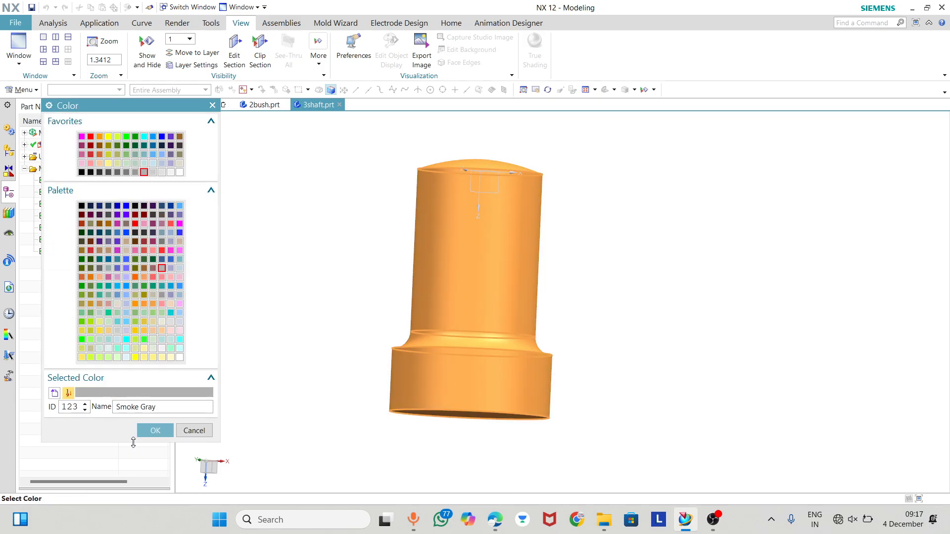
click(150, 431)
click(121, 424)
Save the gray shaft part file and inspect the body from both ends.
middle_drag(409, 262, 424, 299)
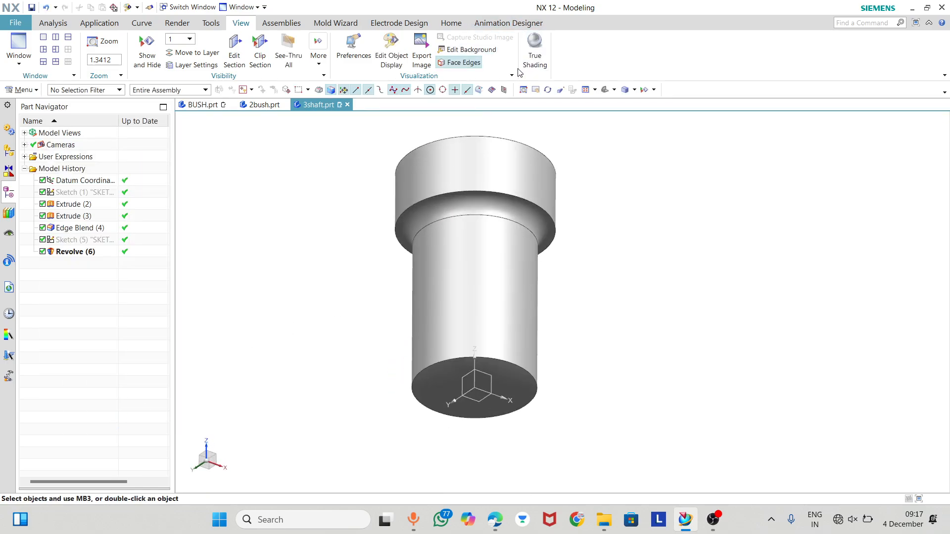
middle_drag(346, 286, 336, 176)
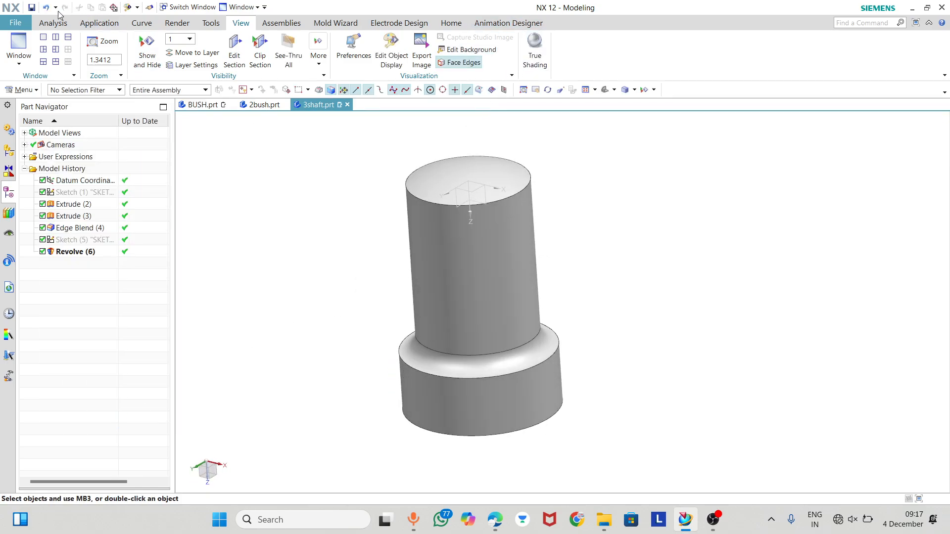
click(31, 7)
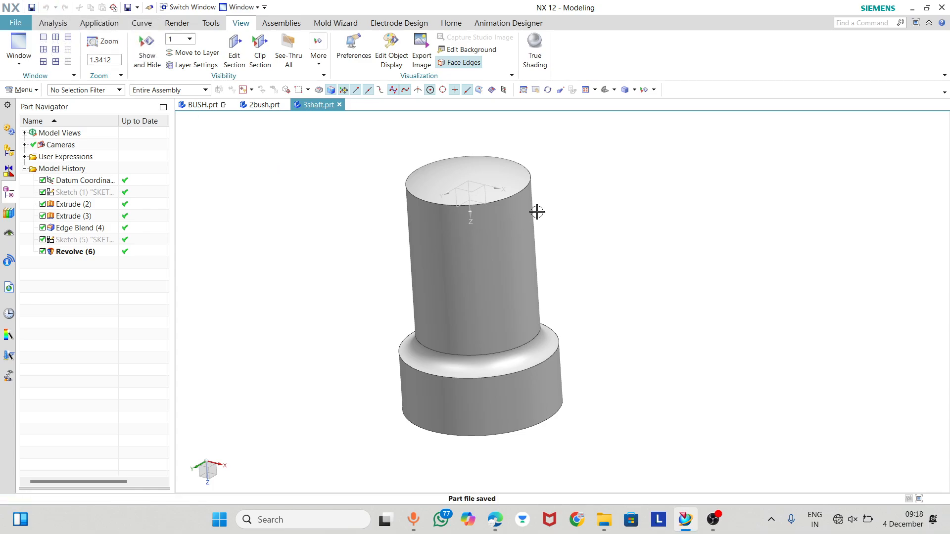
middle_drag(536, 211, 487, 220)
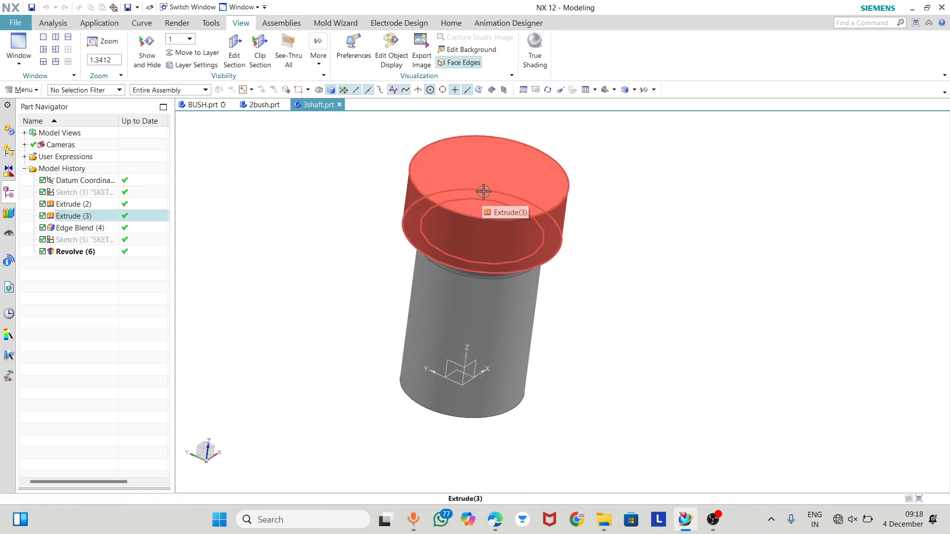
middle_drag(526, 258, 515, 206)
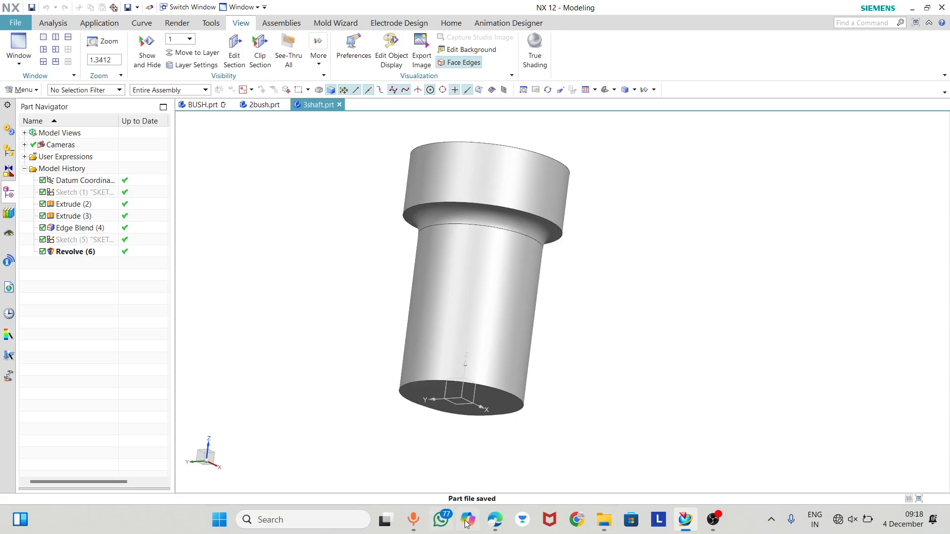
Check the shaft drawing in the ASSIGNMENT 9 PDF in the browser, and back in NX set the shoulder edge blend's radius to 5 mm.
click(491, 529)
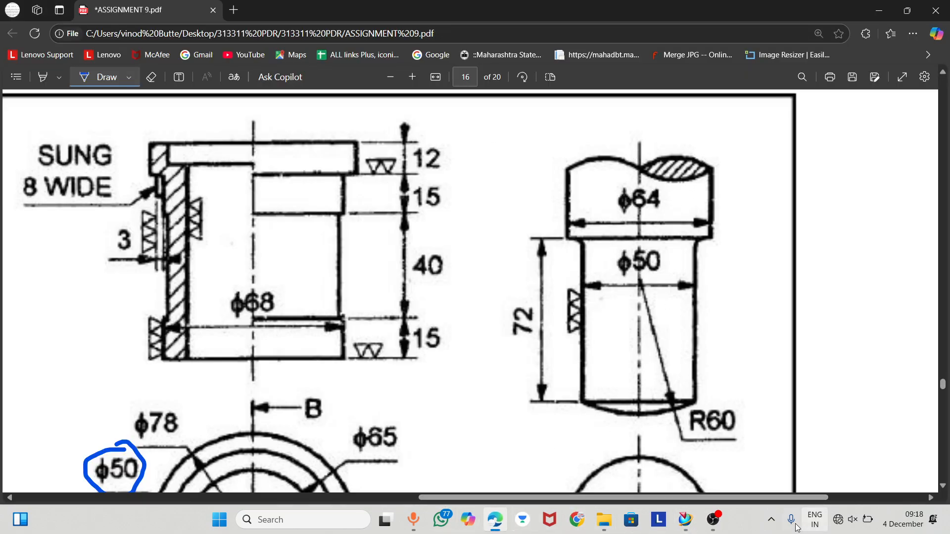
click(696, 527)
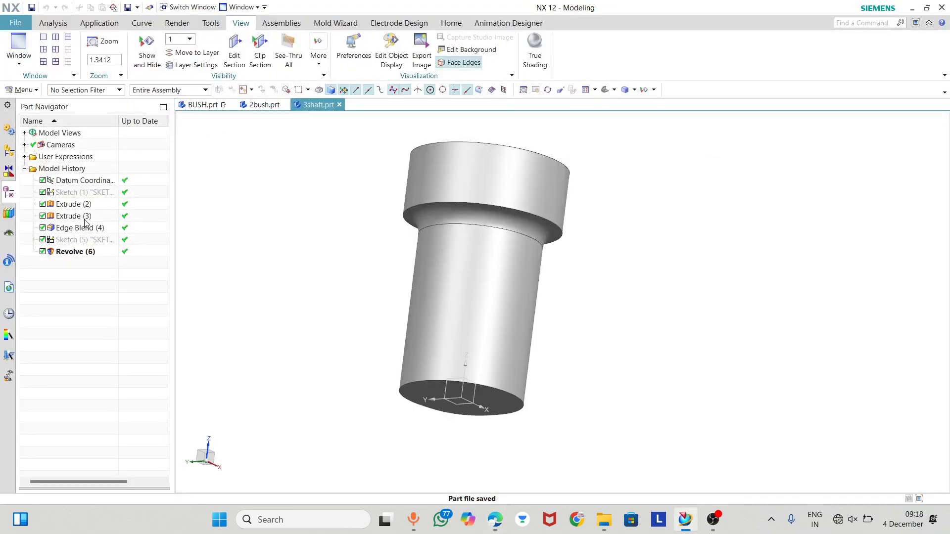
double_click(85, 228)
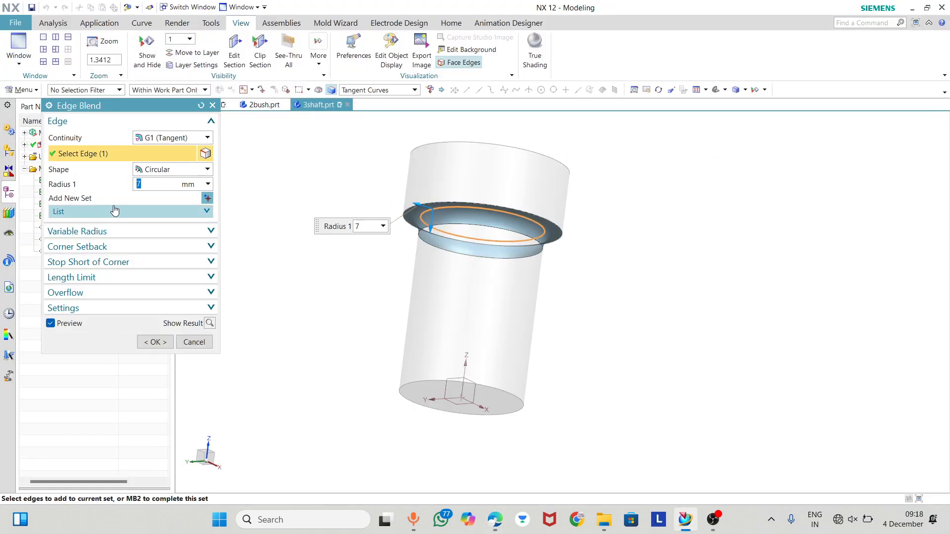
text(5)
key(Return)
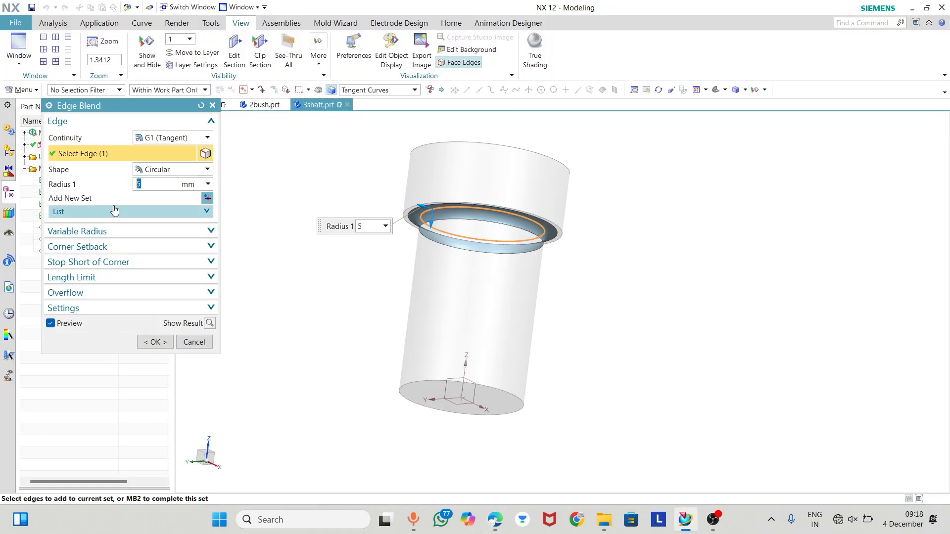
click(155, 341)
middle_drag(574, 223, 527, 234)
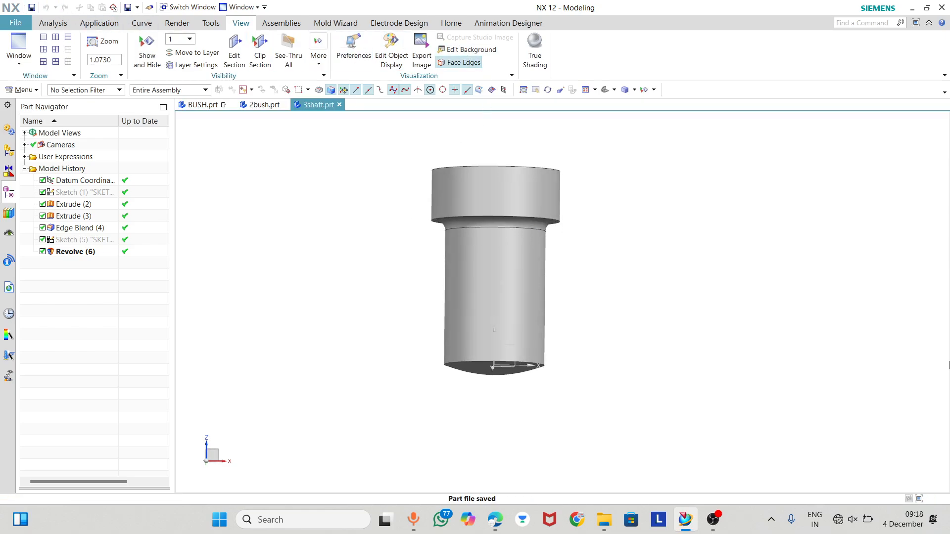
mouse_move(716, 518)
click(662, 434)
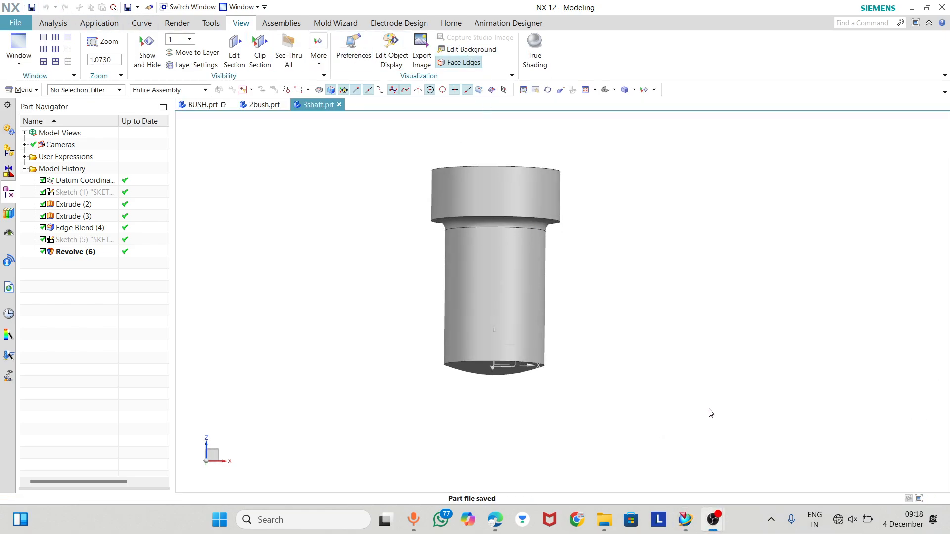